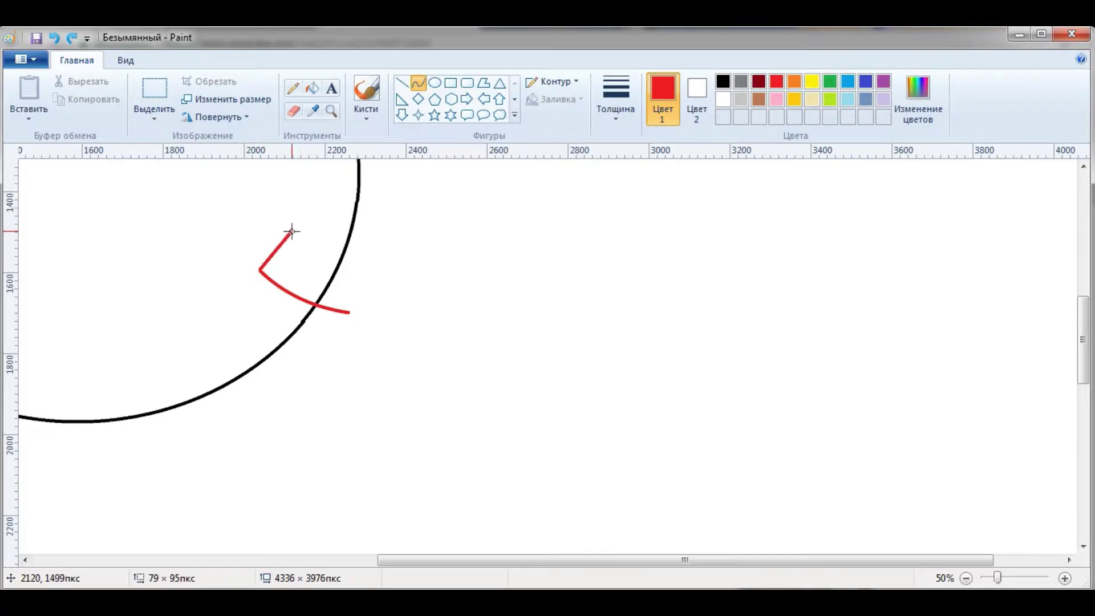
# Draw red curves for the rabbit's snout and forehead, plus two curves for the upper edges of its ears
pyautogui.moveTo(259, 232); pyautogui.dragTo(265, 234)
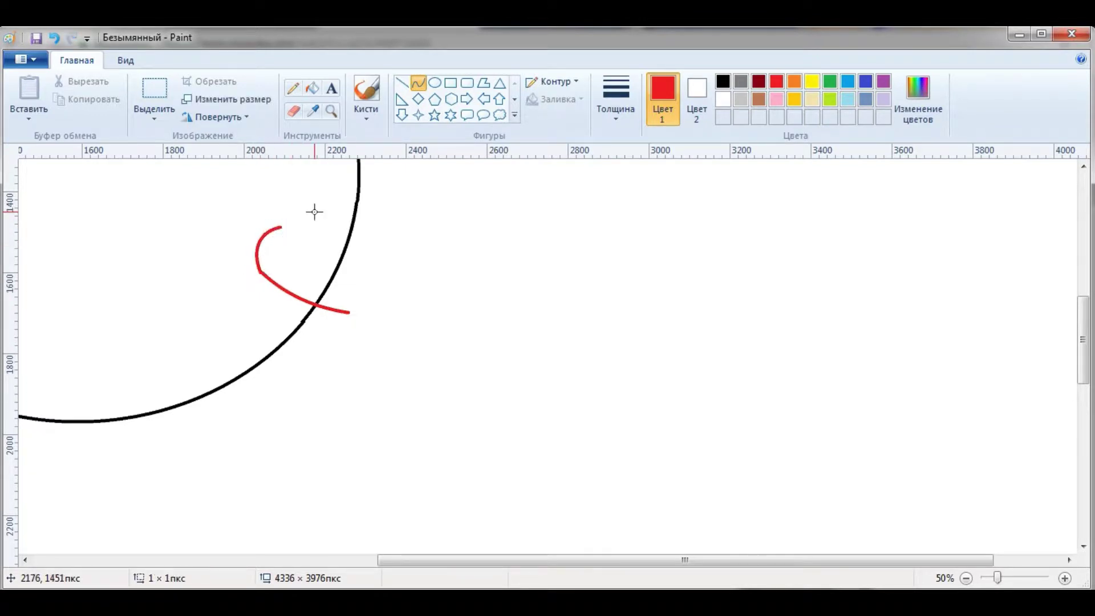
pyautogui.click(375, 228)
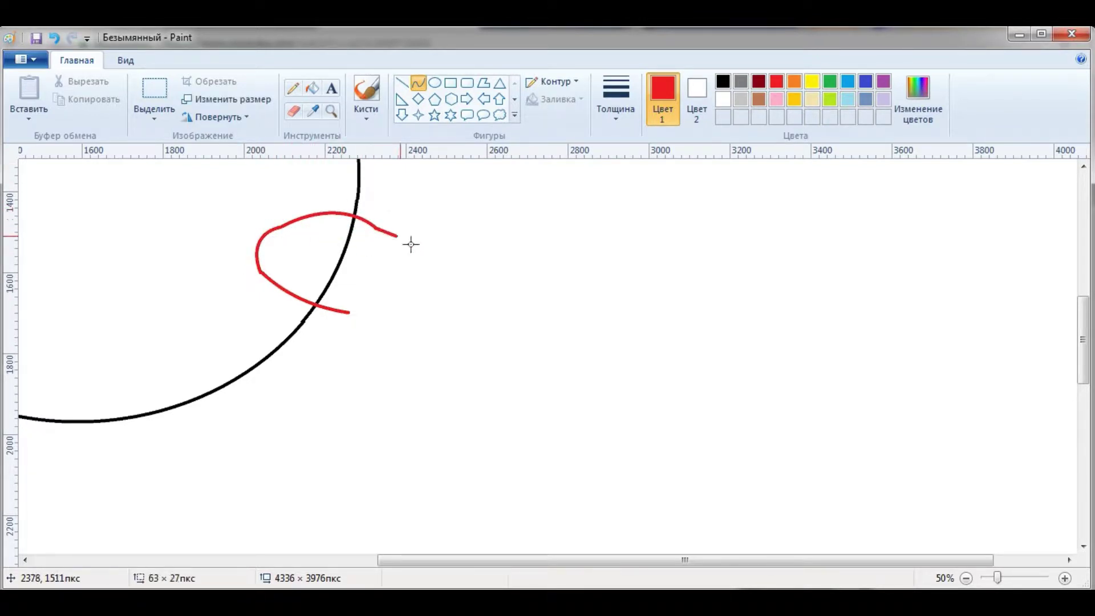
pyautogui.moveTo(411, 245); pyautogui.dragTo(530, 270)
pyautogui.moveTo(445, 308); pyautogui.dragTo(491, 257)
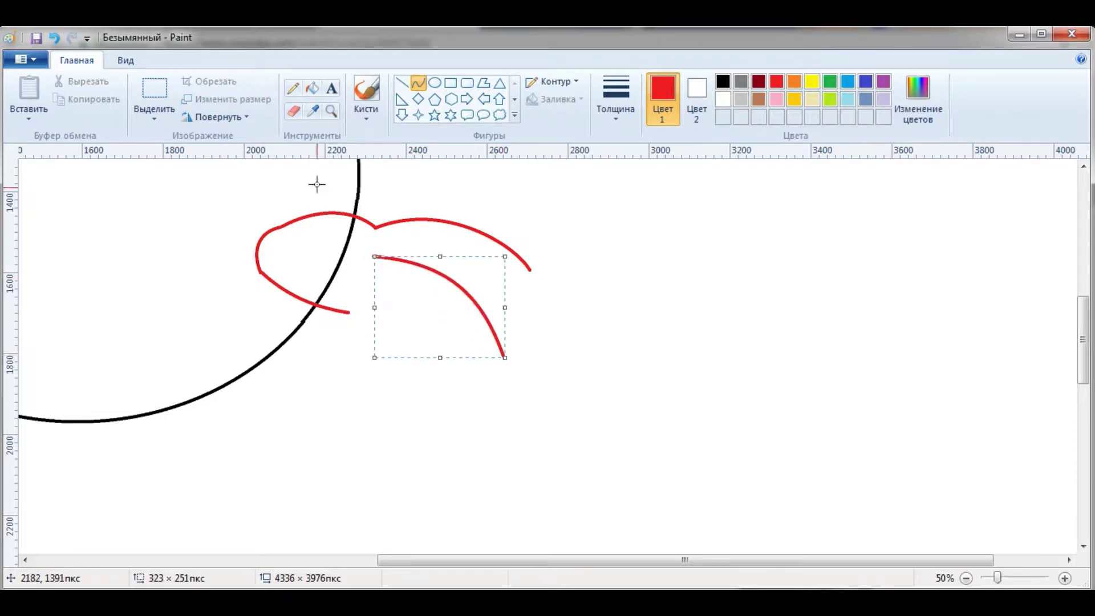
# Draw a lime curve above the red forehead, starting where the forehead crosses the black circle
pyautogui.click(330, 111)
pyautogui.click(286, 243)
pyautogui.click(349, 251)
pyautogui.click(418, 83)
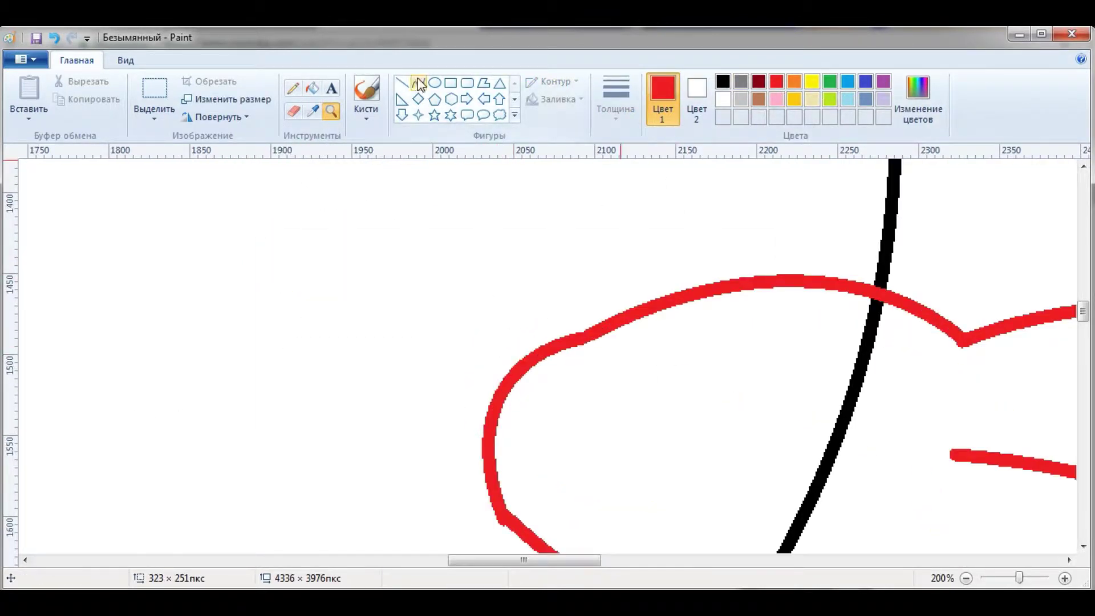
pyautogui.click(830, 99)
pyautogui.moveTo(885, 296)
pyautogui.mouseDown()
pyautogui.moveTo(706, 239)
pyautogui.moveTo(593, 267)
pyautogui.mouseUp()
pyautogui.moveTo(820, 289); pyautogui.dragTo(819, 271)
pyautogui.moveTo(678, 268); pyautogui.dragTo(660, 255)
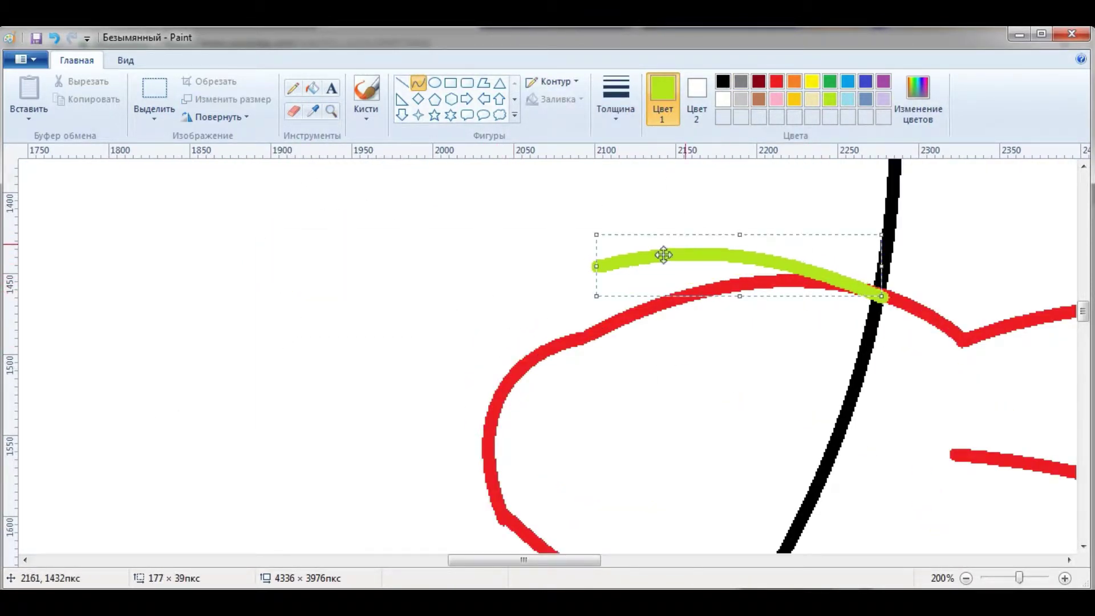
# Continue the lime outline around the snout and along the chin to the lower crossing with the black circle
pyautogui.scroll(-2, 656, 257)
pyautogui.moveTo(596, 169)
pyautogui.mouseDown()
pyautogui.moveTo(489, 318)
pyautogui.moveTo(452, 337)
pyautogui.mouseUp()
pyautogui.moveTo(451, 245)
pyautogui.mouseDown()
pyautogui.moveTo(472, 189)
pyautogui.moveTo(464, 343)
pyautogui.mouseUp()
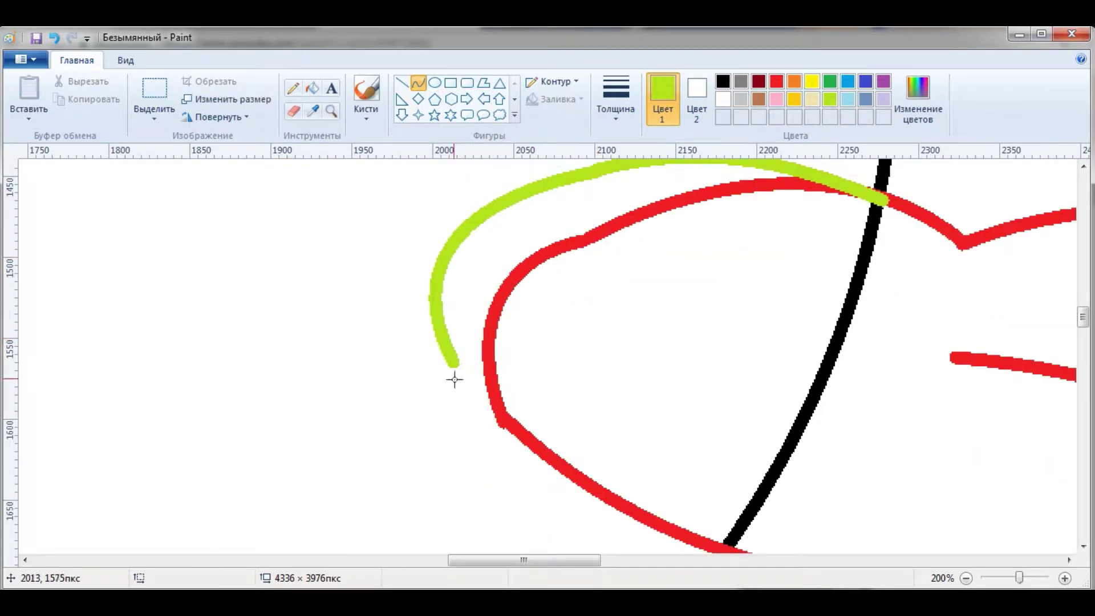
pyautogui.scroll(-2, 453, 365)
pyautogui.moveTo(454, 243); pyautogui.dragTo(736, 456)
pyautogui.moveTo(489, 313); pyautogui.dragTo(591, 406)
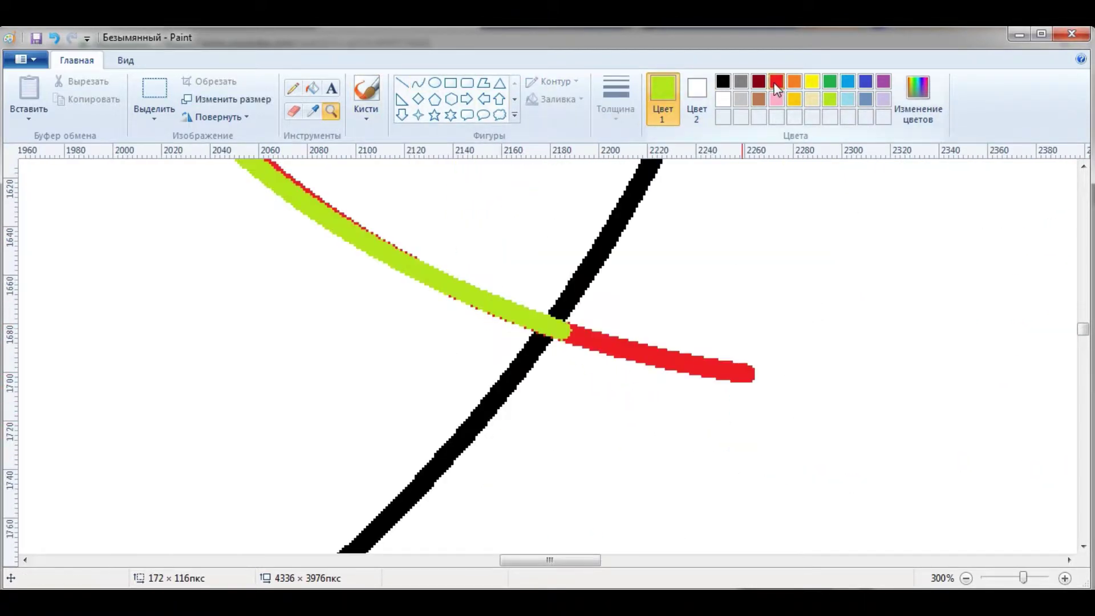
# Erase the old red head contour inside the lime outline
pyautogui.scroll(2, 373, 236)
pyautogui.moveTo(370, 424)
pyautogui.mouseDown()
pyautogui.moveTo(201, 286)
pyautogui.moveTo(197, 228)
pyautogui.mouseUp()
pyautogui.scroll(2, 257, 311)
pyautogui.scroll(1, 757, 263)
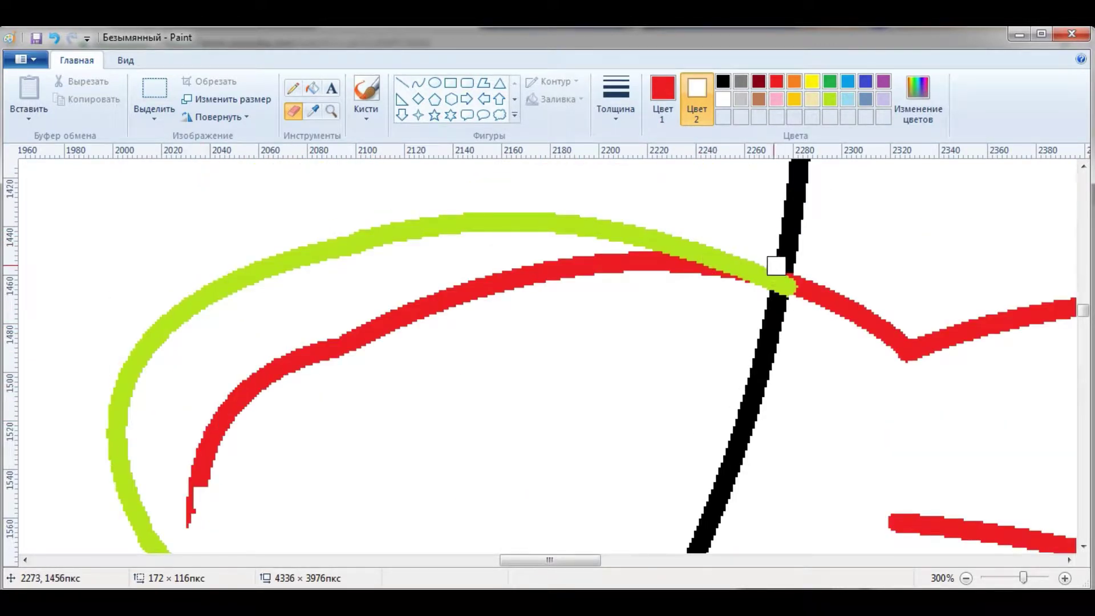
pyautogui.moveTo(512, 263)
pyautogui.mouseDown()
pyautogui.moveTo(582, 238)
pyautogui.moveTo(259, 369)
pyautogui.moveTo(178, 504)
pyautogui.moveTo(189, 506)
pyautogui.mouseUp()
# Retouch both crossings of the lime head outline and the circle with the Pencil, using red at the upper one and black at the lower one
pyautogui.click(331, 111)
pyautogui.click(641, 293)
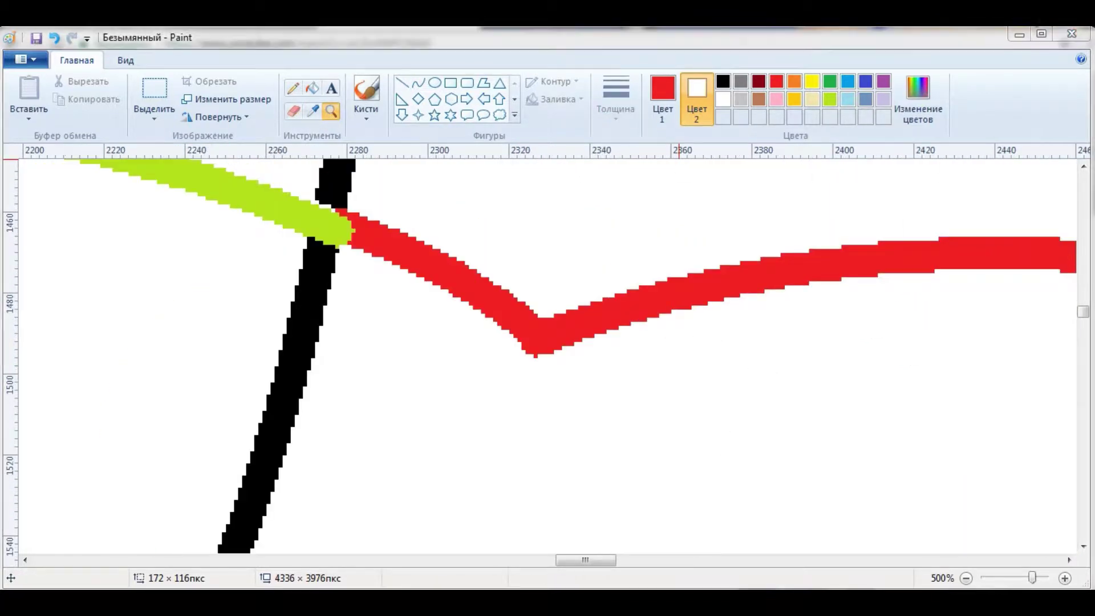
pyautogui.click(293, 88)
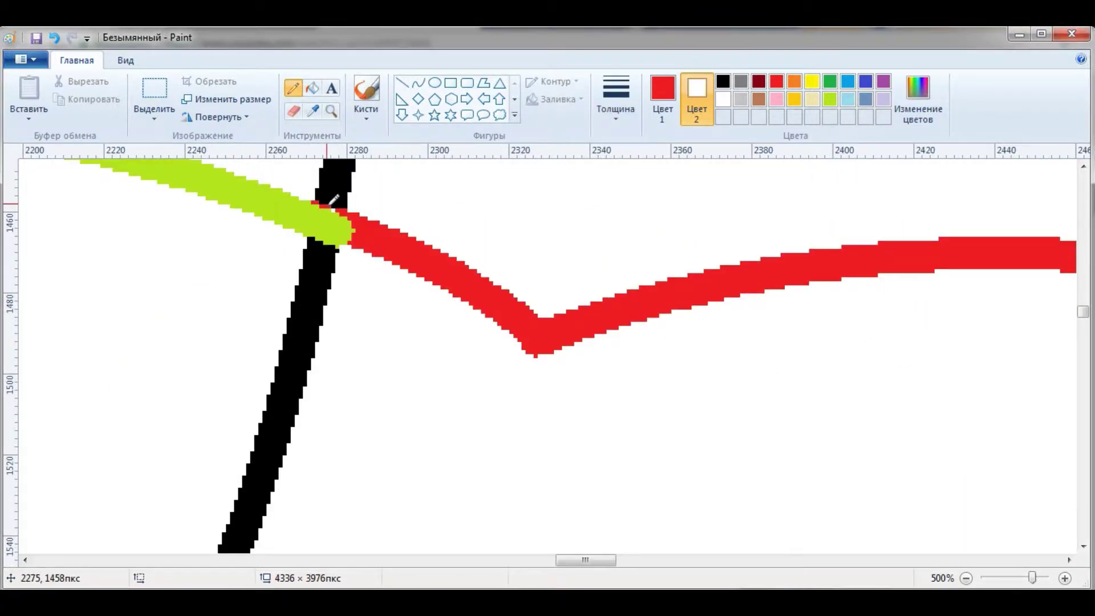
pyautogui.click(663, 100)
pyautogui.click(830, 99)
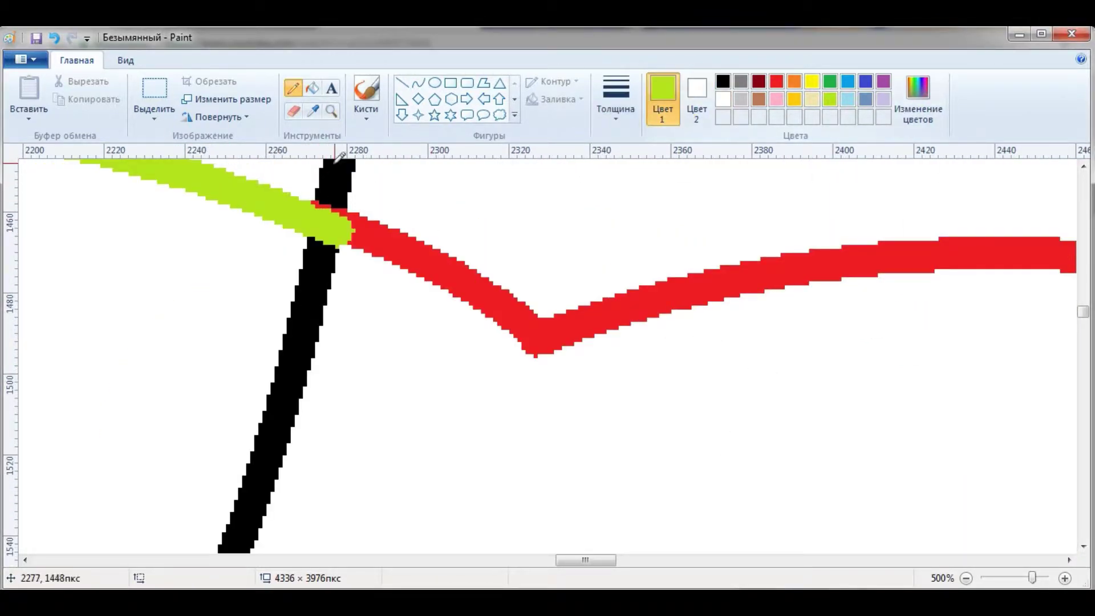
pyautogui.click(334, 112)
pyautogui.rightClick(486, 379)
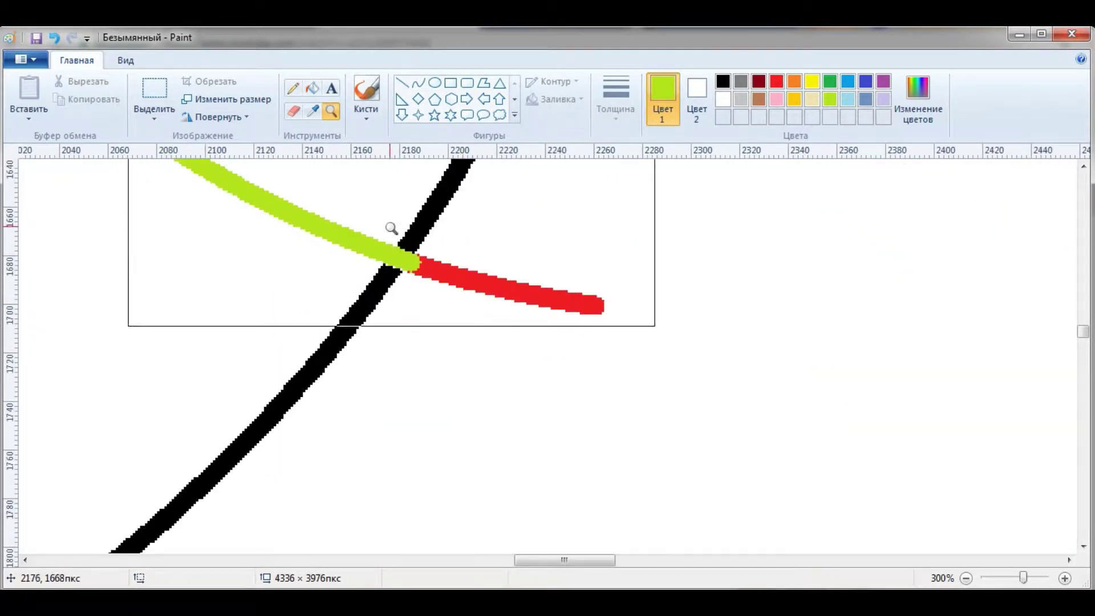
pyautogui.click(391, 228)
pyautogui.click(293, 88)
pyautogui.click(722, 82)
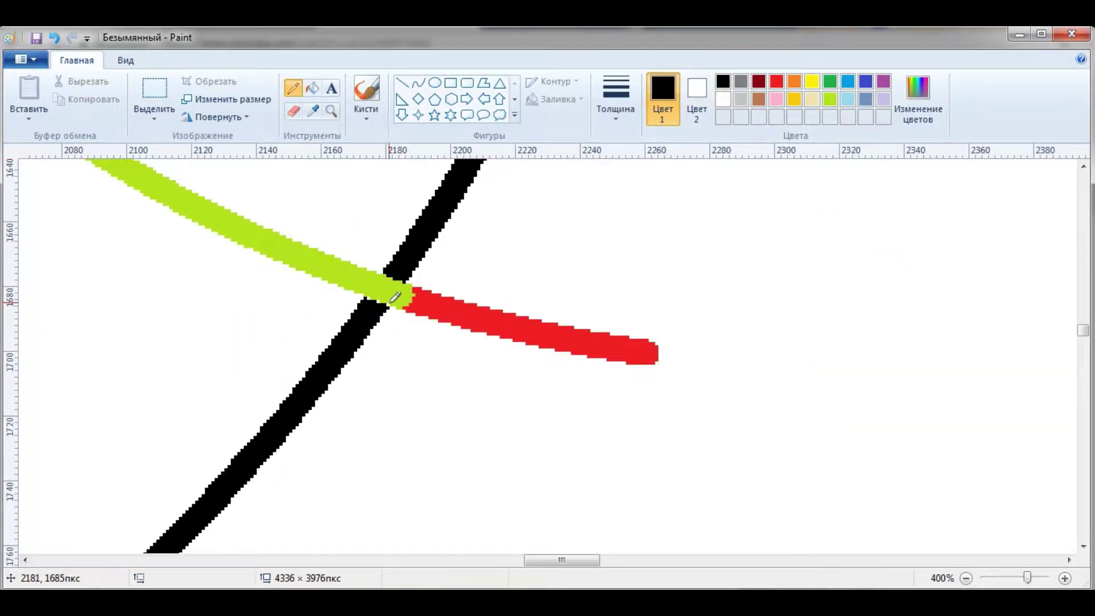
# Close the upper ear with a red curve to the lower ear, and draw the lower ear's bottom edge up to its tip
pyautogui.click(331, 111)
pyautogui.rightClick(288, 289)
pyautogui.click(418, 99)
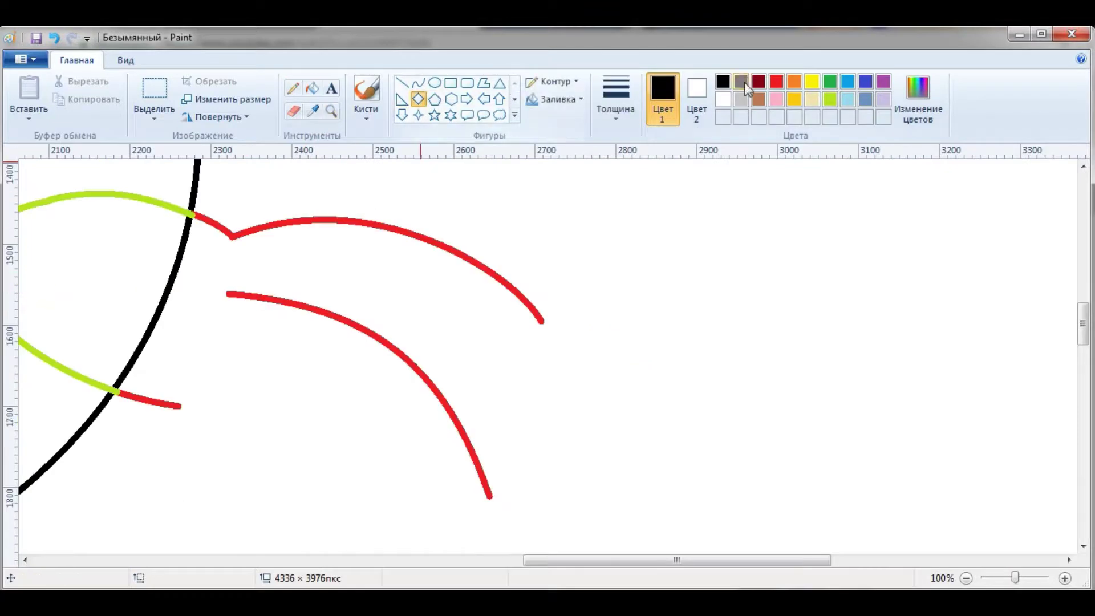
pyautogui.click(776, 82)
pyautogui.moveTo(400, 358)
pyautogui.mouseDown()
pyautogui.moveTo(526, 325)
pyautogui.moveTo(607, 452)
pyautogui.mouseUp()
pyautogui.hotkey('ctrl', 'z')
pyautogui.click(418, 83)
pyautogui.moveTo(541, 323); pyautogui.dragTo(468, 374)
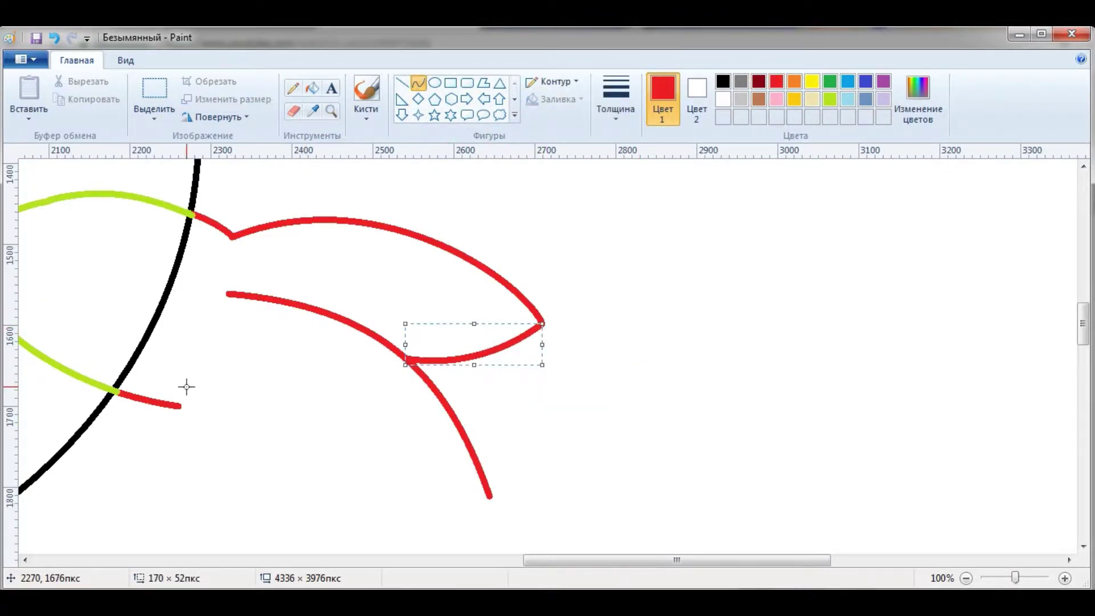
pyautogui.moveTo(214, 378); pyautogui.dragTo(489, 496)
pyautogui.moveTo(352, 437); pyautogui.dragTo(289, 457)
# Draw a red curved mouth about 50 px wide and a short red nose line inside the lime head outline
pyautogui.click(331, 111)
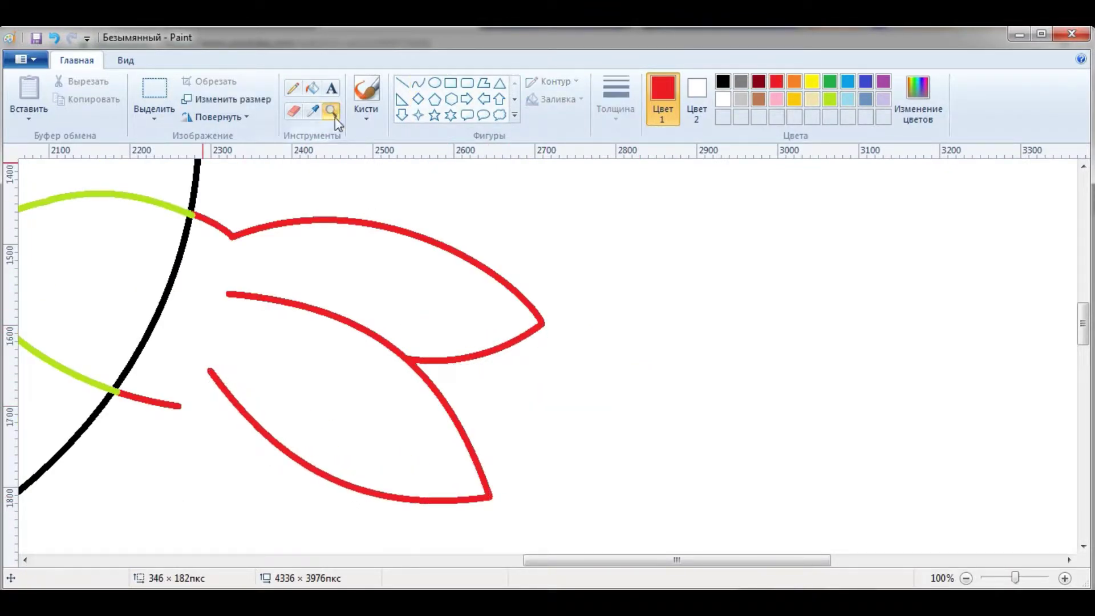
pyautogui.click(52, 268)
pyautogui.click(418, 83)
pyautogui.moveTo(448, 479); pyautogui.dragTo(533, 456)
pyautogui.moveTo(491, 469); pyautogui.dragTo(490, 485)
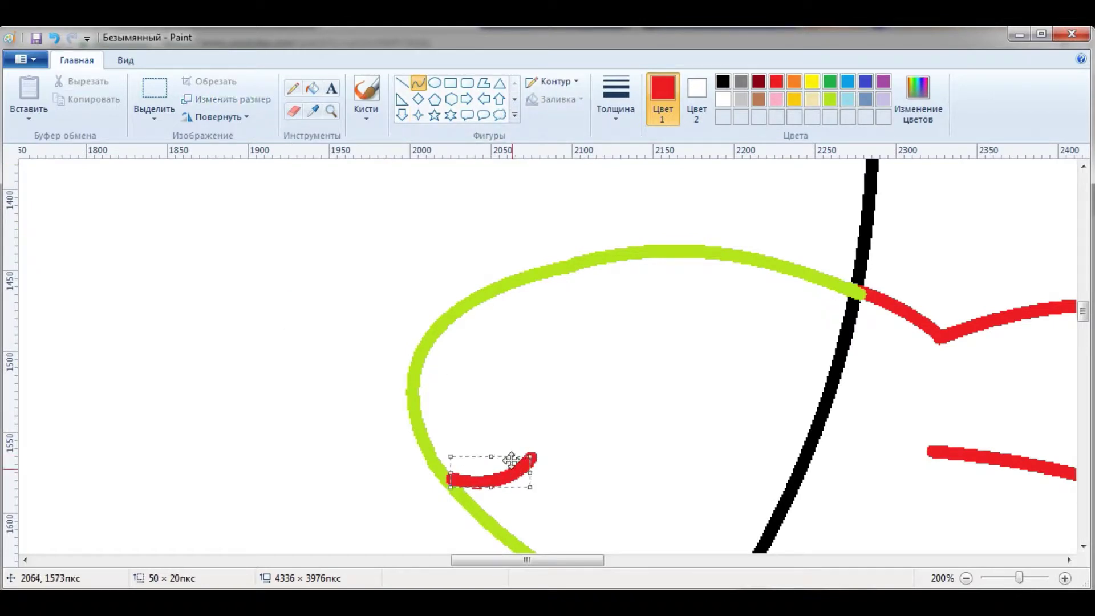
pyautogui.click(418, 83)
pyautogui.moveTo(420, 349); pyautogui.dragTo(477, 348)
# Draw a slanted oval eye with two small oval highlights in red, and fill the area around the highlights red
pyautogui.click(418, 83)
pyautogui.moveTo(589, 326)
pyautogui.mouseDown()
pyautogui.moveTo(672, 325)
pyautogui.moveTo(675, 356)
pyautogui.mouseUp()
pyautogui.moveTo(633, 342); pyautogui.dragTo(605, 406)
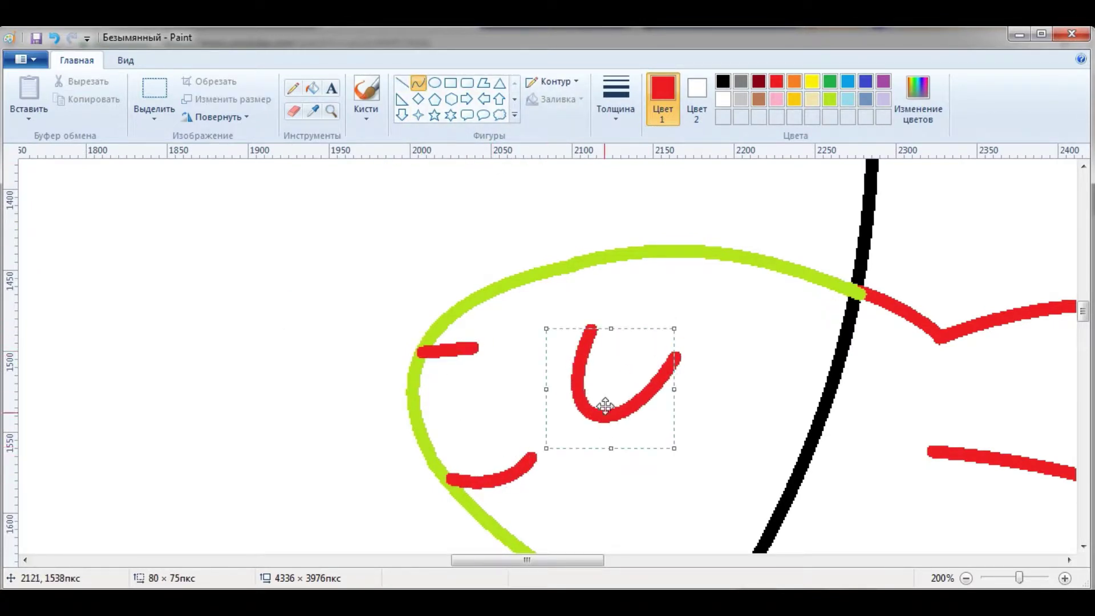
pyautogui.moveTo(602, 318); pyautogui.dragTo(736, 254)
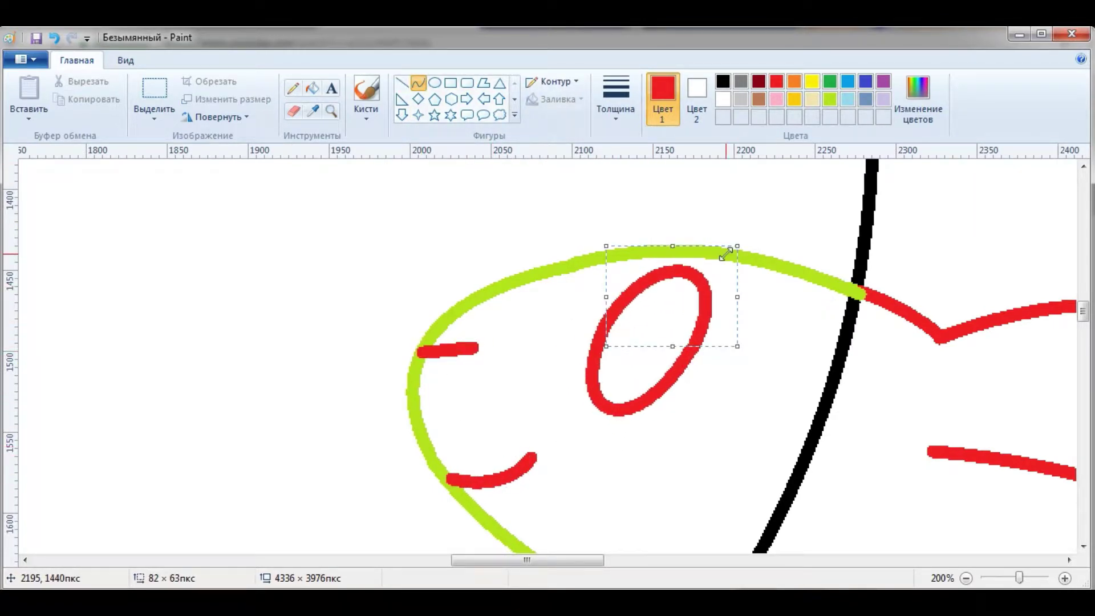
pyautogui.moveTo(663, 325)
pyautogui.mouseDown()
pyautogui.moveTo(662, 353)
pyautogui.moveTo(647, 317)
pyautogui.moveTo(661, 341)
pyautogui.mouseUp()
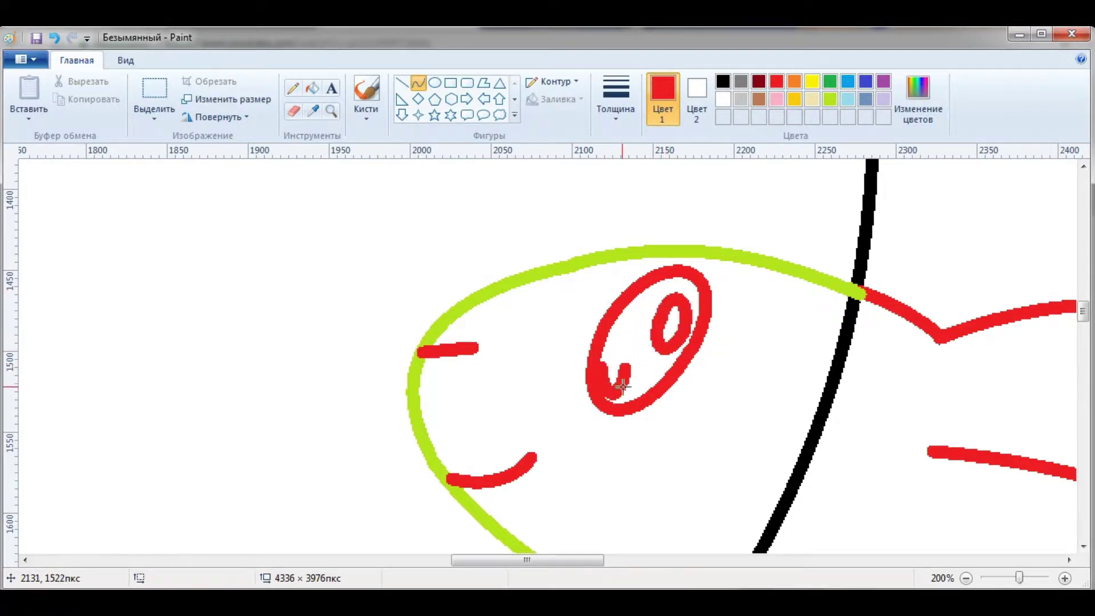
pyautogui.click(312, 88)
pyautogui.click(640, 323)
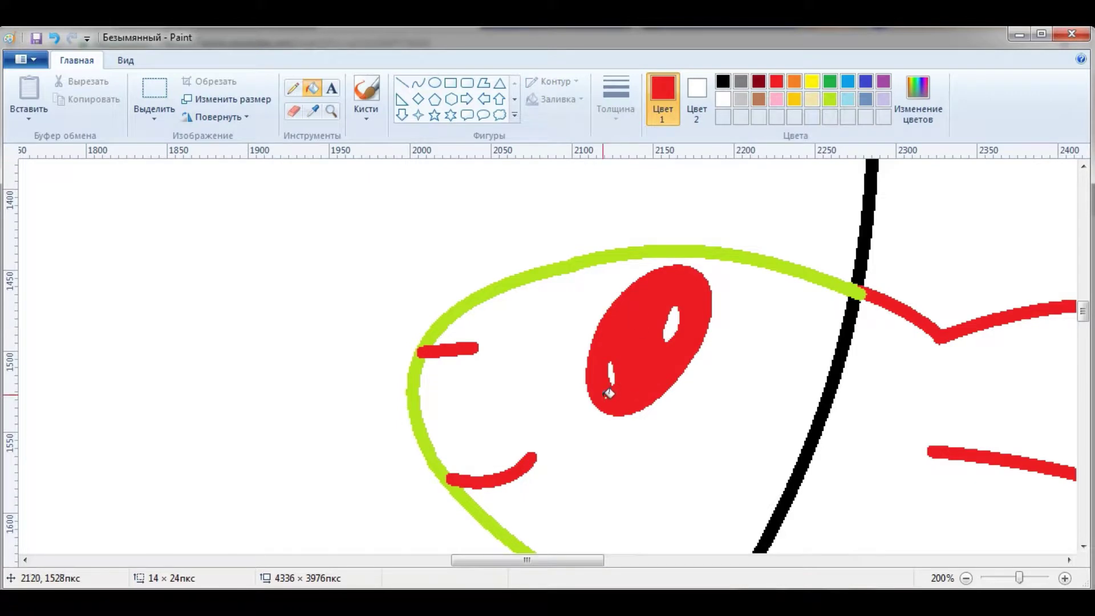
# Draw the front paw in red curves below the chin, reaching across the edge of the black circle
pyautogui.click(331, 111)
pyautogui.rightClick(220, 322)
pyautogui.click(419, 83)
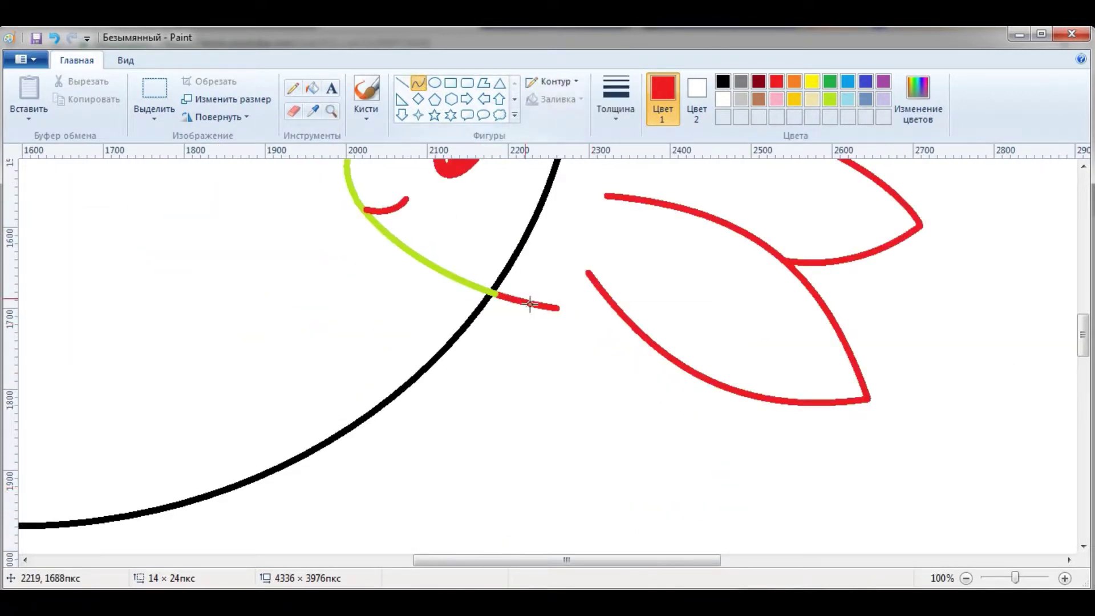
pyautogui.moveTo(555, 327)
pyautogui.mouseDown()
pyautogui.moveTo(351, 353)
pyautogui.moveTo(554, 375)
pyautogui.moveTo(385, 369)
pyautogui.moveTo(412, 412)
pyautogui.mouseUp()
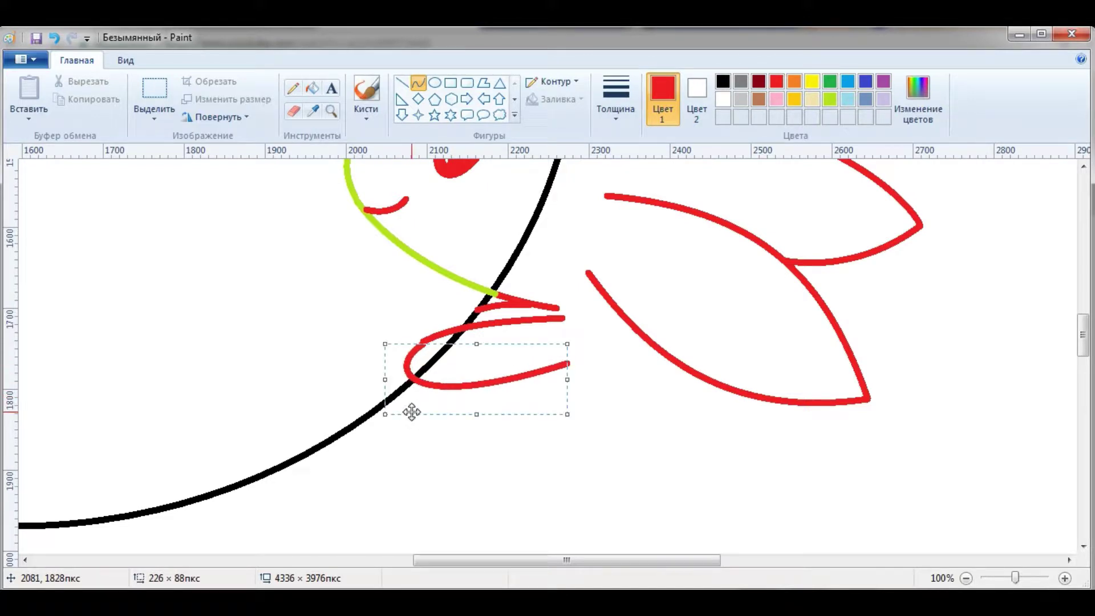
# Draw the two sides of the rabbit's body in red, about 360 px long, down from the lower ear and the paw
pyautogui.scroll(-2, 476, 312)
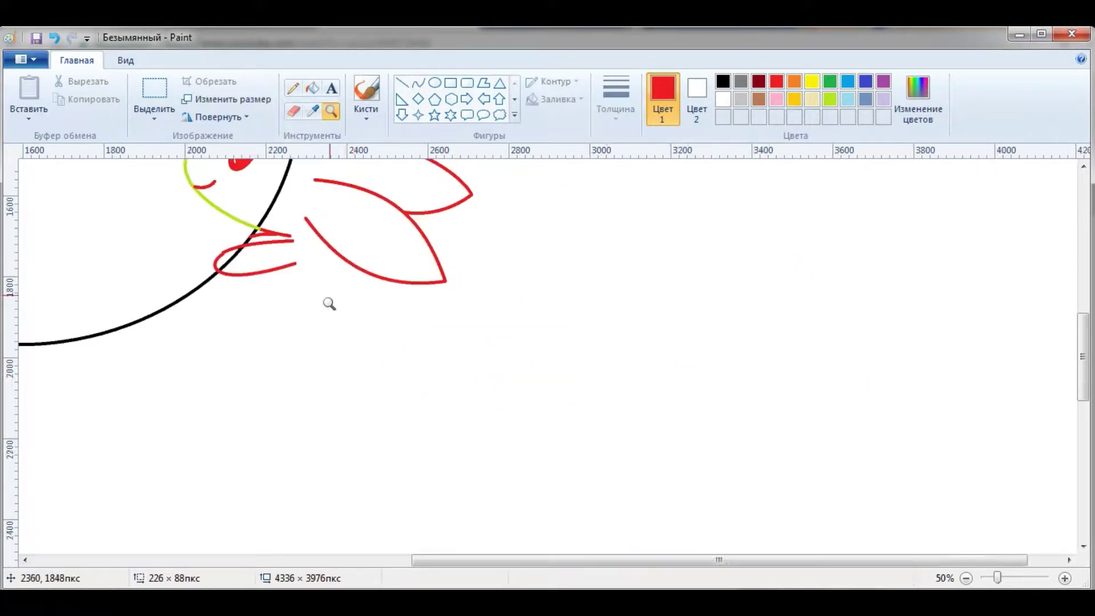
pyautogui.scroll(2, 325, 303)
pyautogui.click(418, 83)
pyautogui.moveTo(611, 245)
pyautogui.mouseDown()
pyautogui.moveTo(643, 402)
pyautogui.moveTo(670, 437)
pyautogui.mouseUp()
pyautogui.scroll(2, 503, 285)
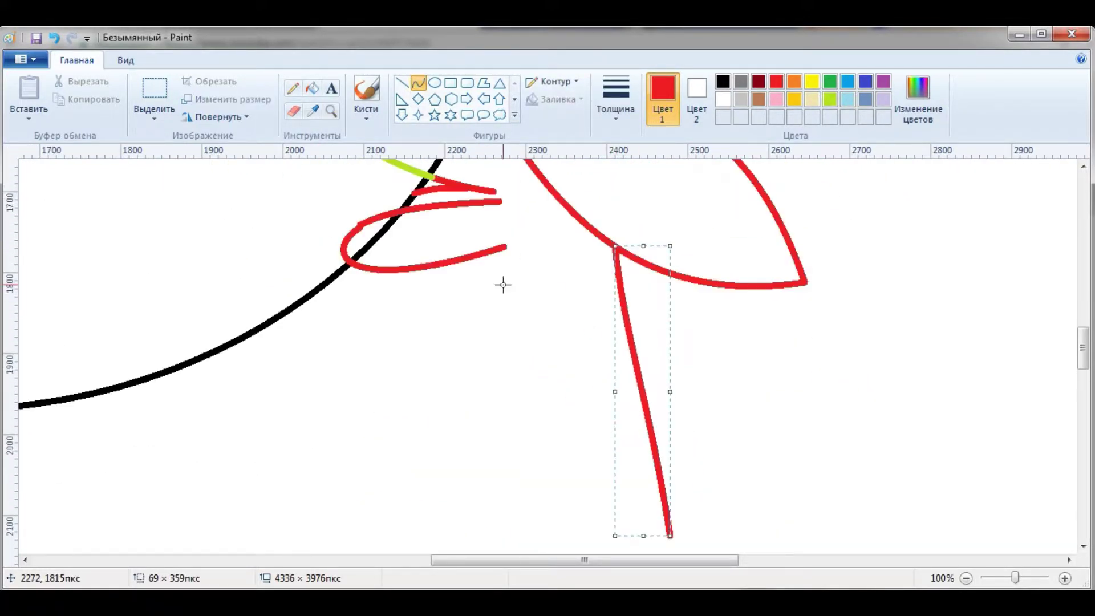
pyautogui.moveTo(485, 252)
pyautogui.mouseDown()
pyautogui.moveTo(489, 362)
pyautogui.moveTo(485, 344)
pyautogui.mouseUp()
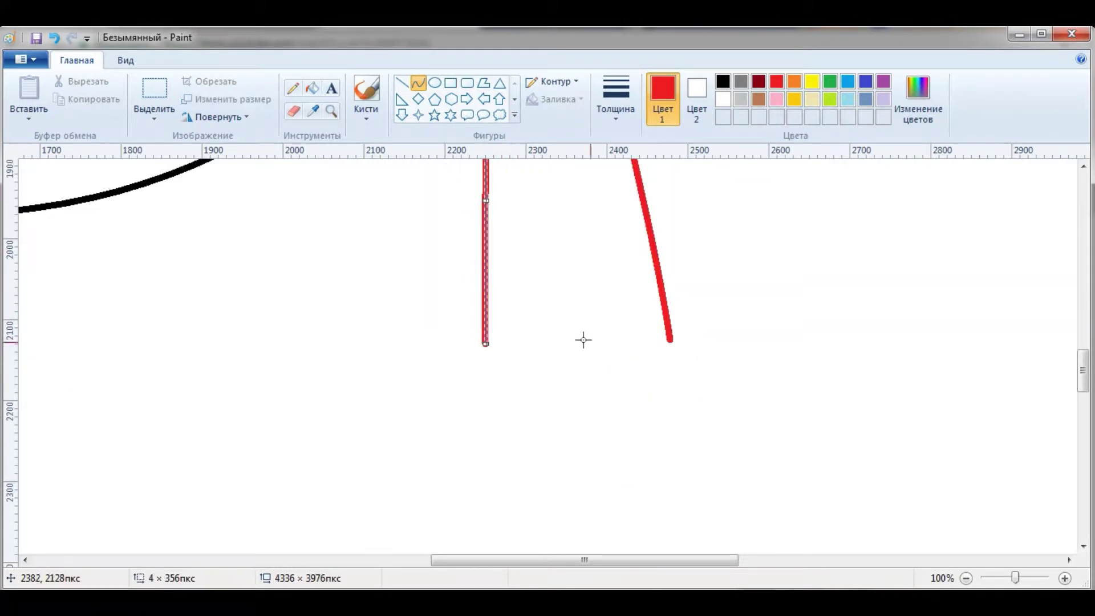
# Draw two pointed legs joined between the body lines and a round tail on the rabbit's back in red
pyautogui.moveTo(576, 340); pyautogui.dragTo(669, 340)
pyautogui.click(710, 539)
pyautogui.moveTo(485, 340)
pyautogui.mouseDown()
pyautogui.moveTo(572, 341)
pyautogui.moveTo(552, 445)
pyautogui.mouseUp()
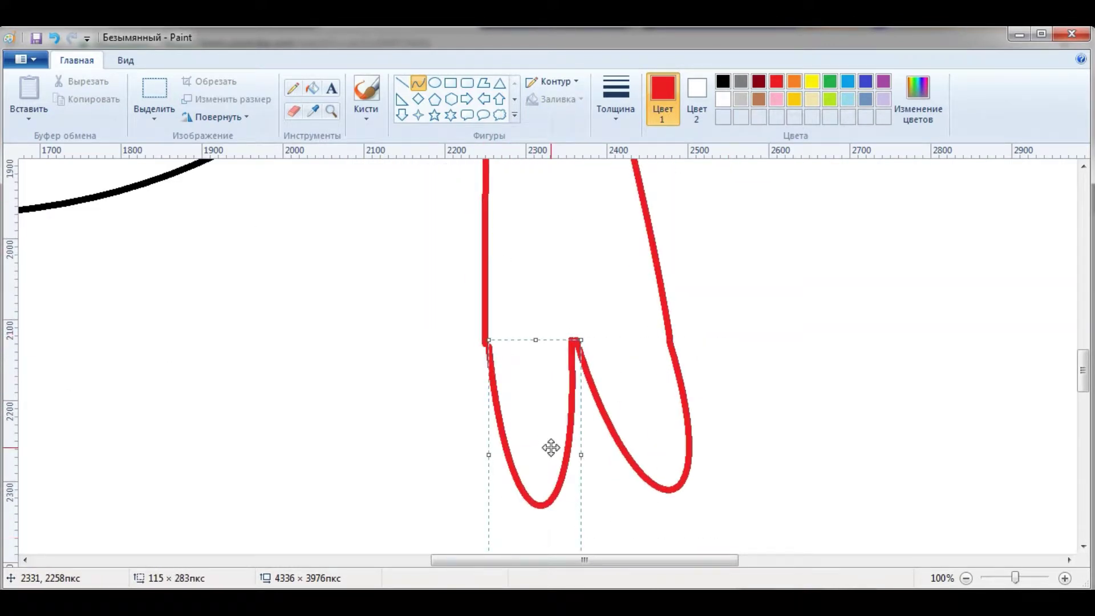
pyautogui.click(579, 460)
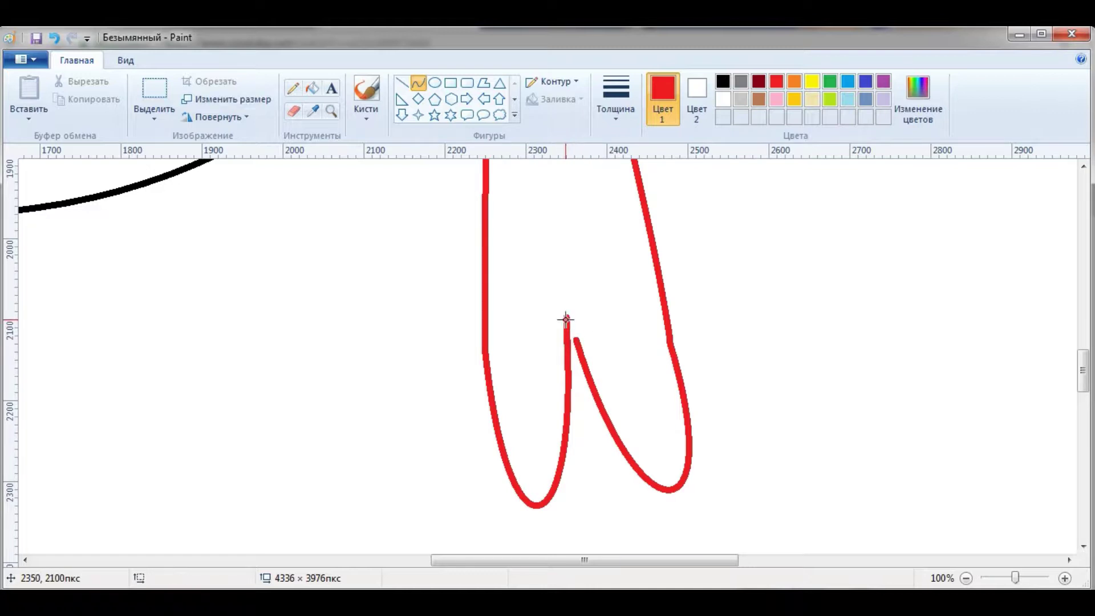
pyautogui.moveTo(655, 278); pyautogui.dragTo(745, 213)
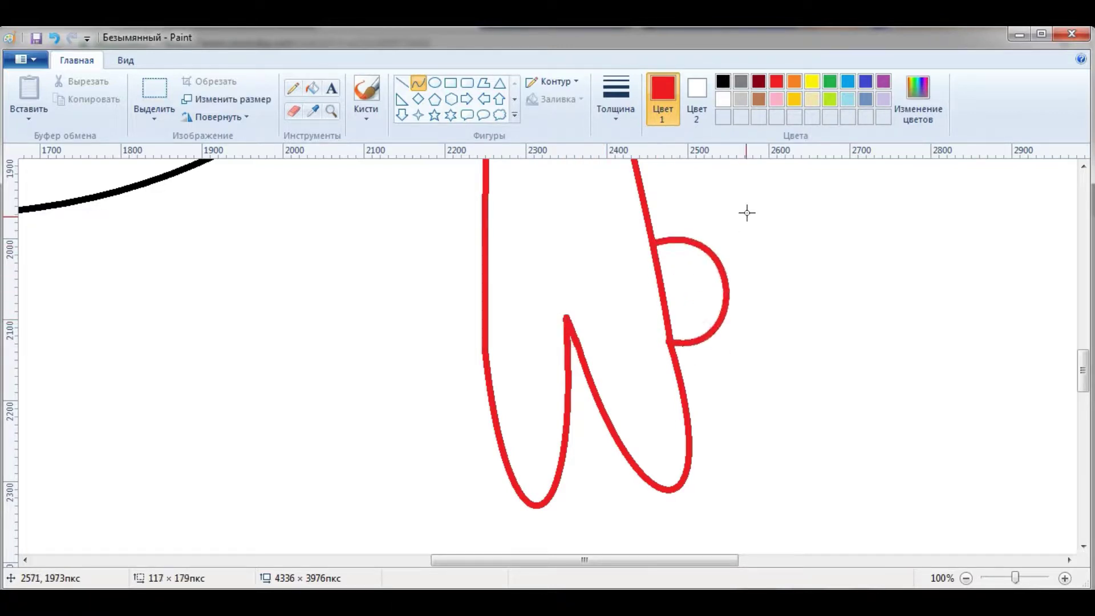
# Fill the black circle segments that run through the rabbit's head and paw with white
pyautogui.scroll(6, 415, 254)
pyautogui.click(312, 87)
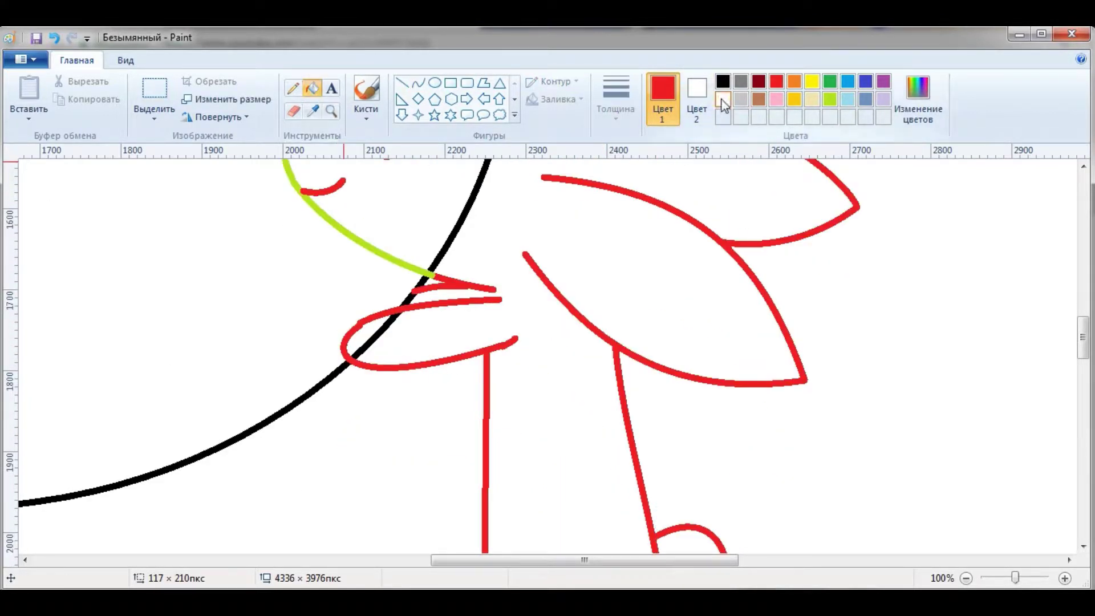
pyautogui.click(724, 99)
pyautogui.click(458, 219)
pyautogui.click(373, 333)
# Recolour the rabbit's red and lime outlines and its eye to black with the fill tool
pyautogui.click(696, 94)
pyautogui.click(722, 81)
pyautogui.click(662, 97)
pyautogui.click(722, 81)
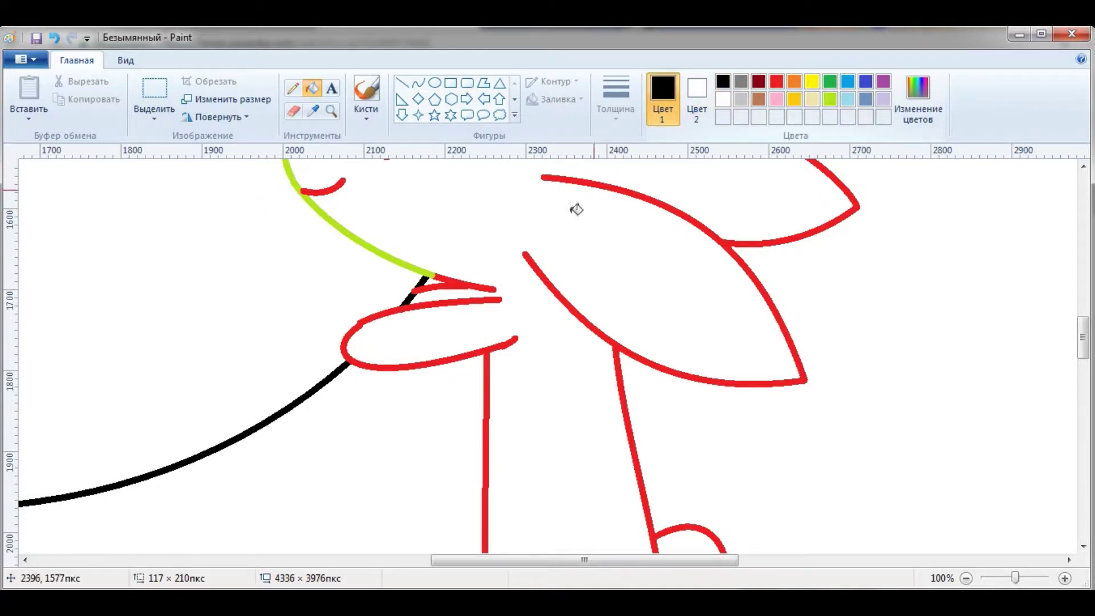
pyautogui.click(576, 179)
pyautogui.click(429, 280)
pyautogui.scroll(2, 427, 274)
pyautogui.click(399, 217)
pyautogui.click(297, 219)
pyautogui.scroll(-6, 502, 353)
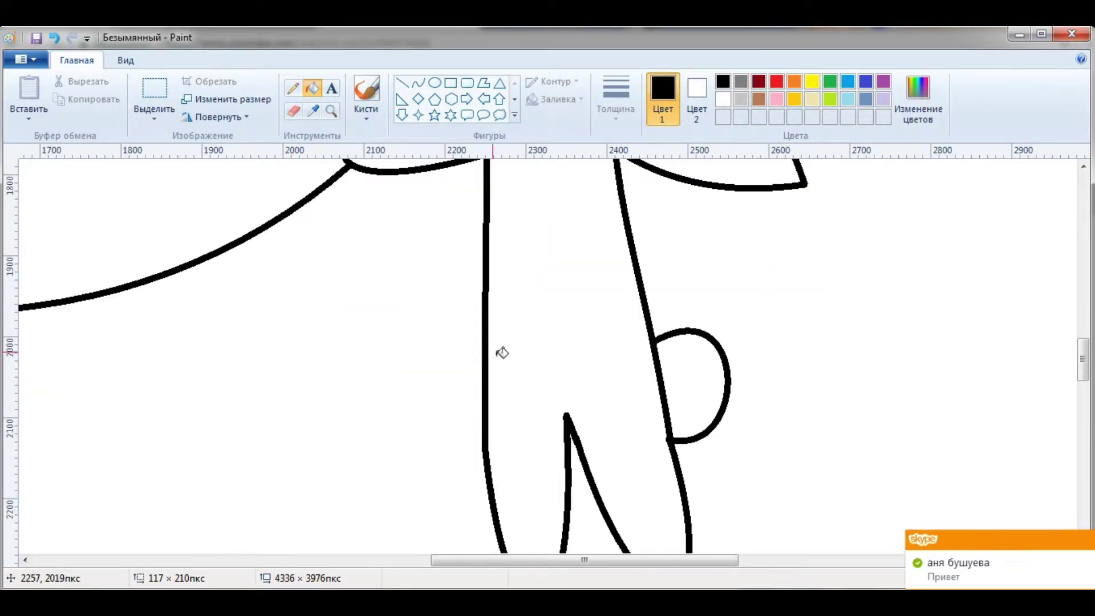
# Draw a red rounded arm from the circle's edge around the rabbit's body, plus a curve about 186 px long below the paw
pyautogui.click(331, 111)
pyautogui.rightClick(355, 294)
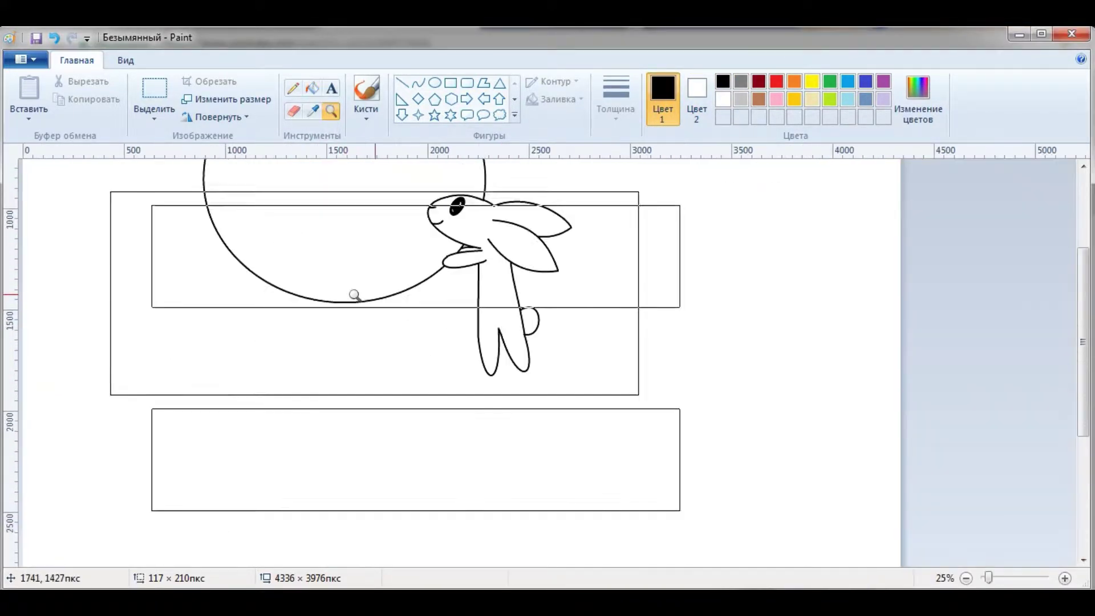
pyautogui.click(322, 375)
pyautogui.click(418, 83)
pyautogui.click(776, 81)
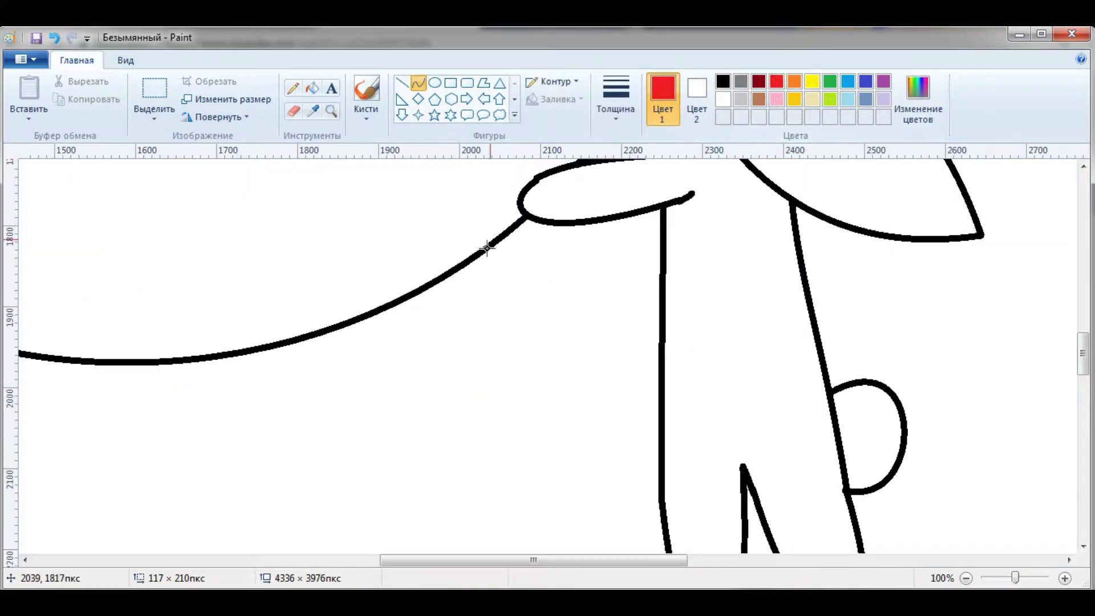
pyautogui.moveTo(467, 261); pyautogui.dragTo(757, 222)
pyautogui.moveTo(426, 289)
pyautogui.mouseDown()
pyautogui.moveTo(632, 311)
pyautogui.moveTo(766, 311)
pyautogui.moveTo(770, 268)
pyautogui.moveTo(880, 284)
pyautogui.mouseUp()
pyautogui.moveTo(508, 232); pyautogui.dragTo(660, 216)
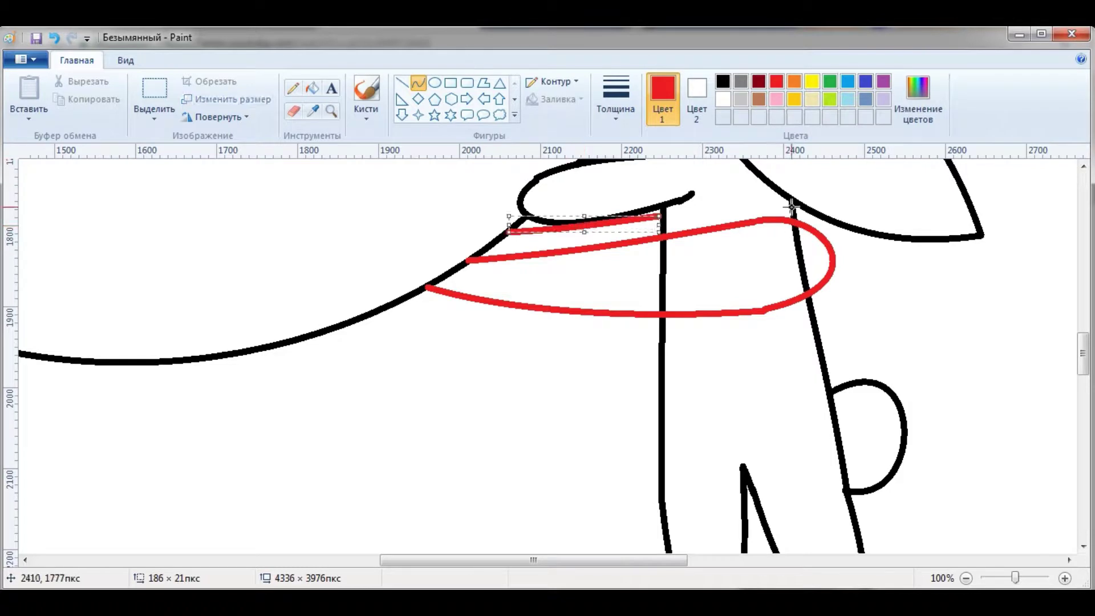
# Clear the body line segments inside the arm with white and recolour the arm's red outlines black
pyautogui.click(331, 111)
pyautogui.rightClick(201, 310)
pyautogui.rightClick(200, 310)
pyautogui.scroll(5, 298, 323)
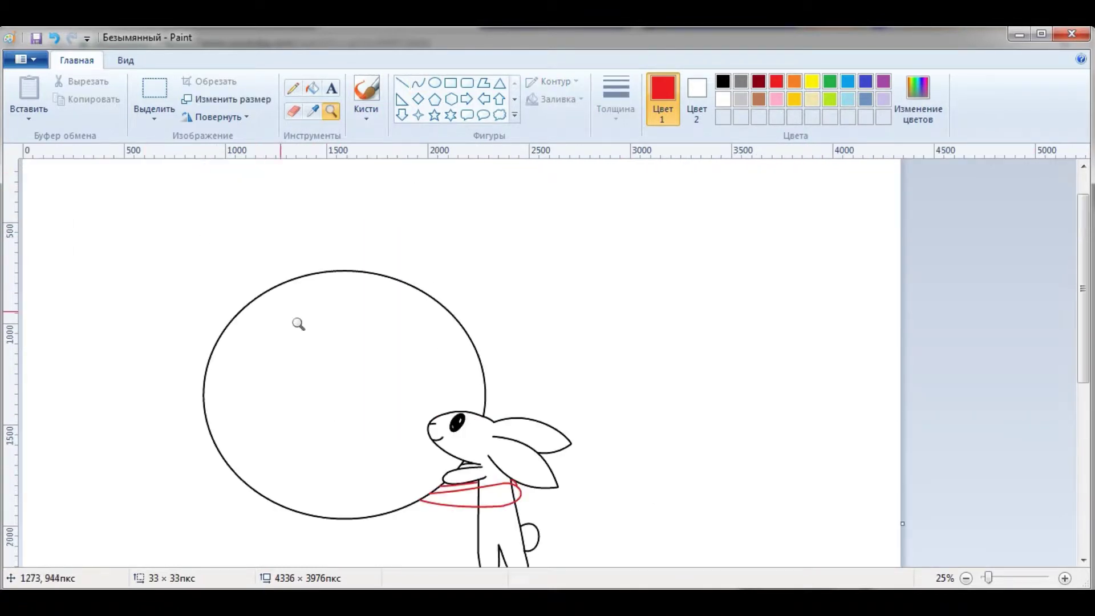
pyautogui.click(299, 323)
pyautogui.click(312, 87)
pyautogui.click(723, 99)
pyautogui.click(723, 82)
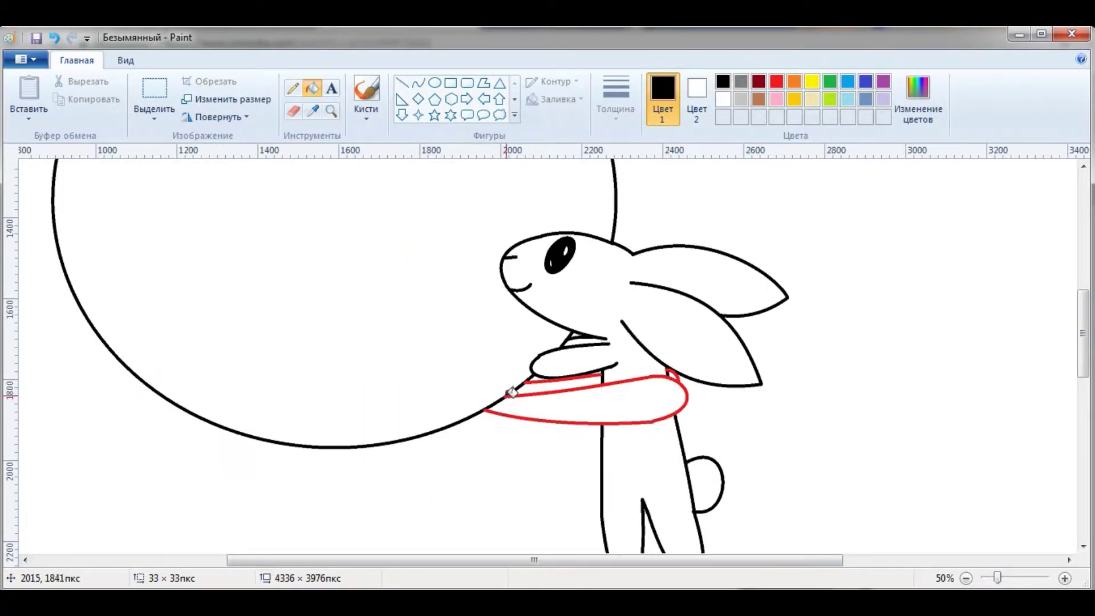
pyautogui.click(587, 422)
pyautogui.click(565, 378)
# Draw two touching black ovals below the large circle as shoes, the second about 331 × 265 px
pyautogui.rightClick(311, 227)
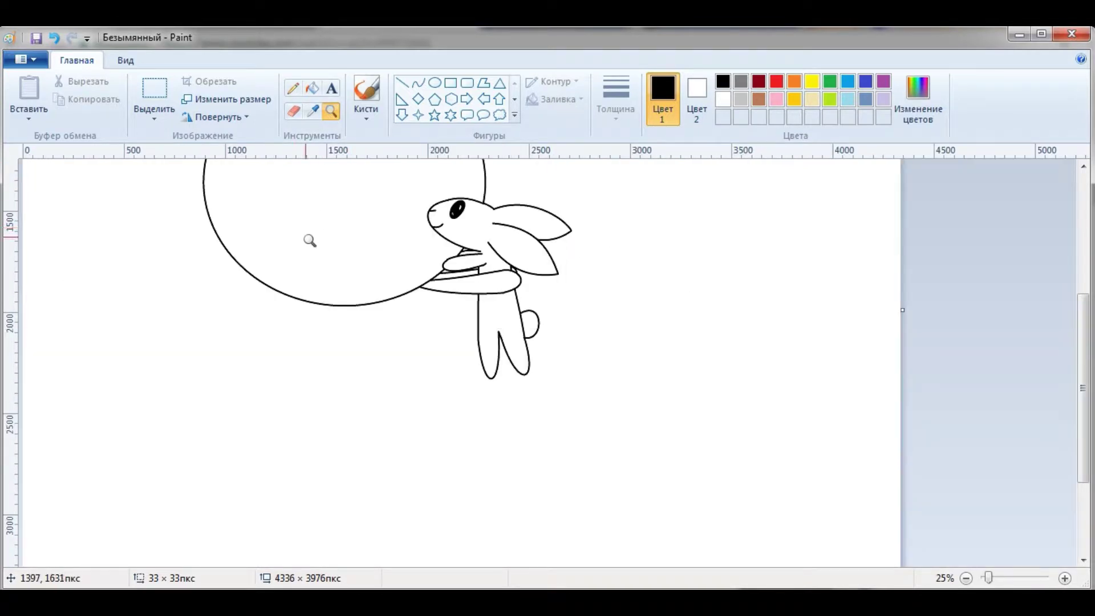
pyautogui.click(308, 237)
pyautogui.click(434, 84)
pyautogui.moveTo(360, 439); pyautogui.dragTo(511, 554)
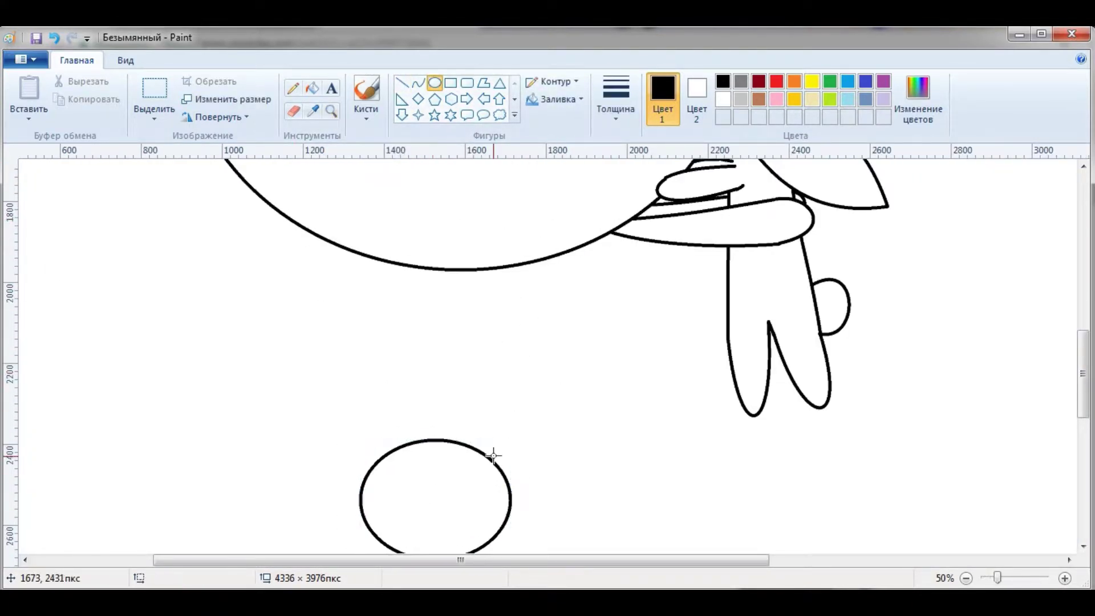
pyautogui.moveTo(506, 458); pyautogui.dragTo(654, 554)
pyautogui.hotkey('ctrl', 'z')
pyautogui.moveTo(511, 449)
pyautogui.mouseDown()
pyautogui.moveTo(672, 542)
pyautogui.moveTo(645, 555)
pyautogui.mouseUp()
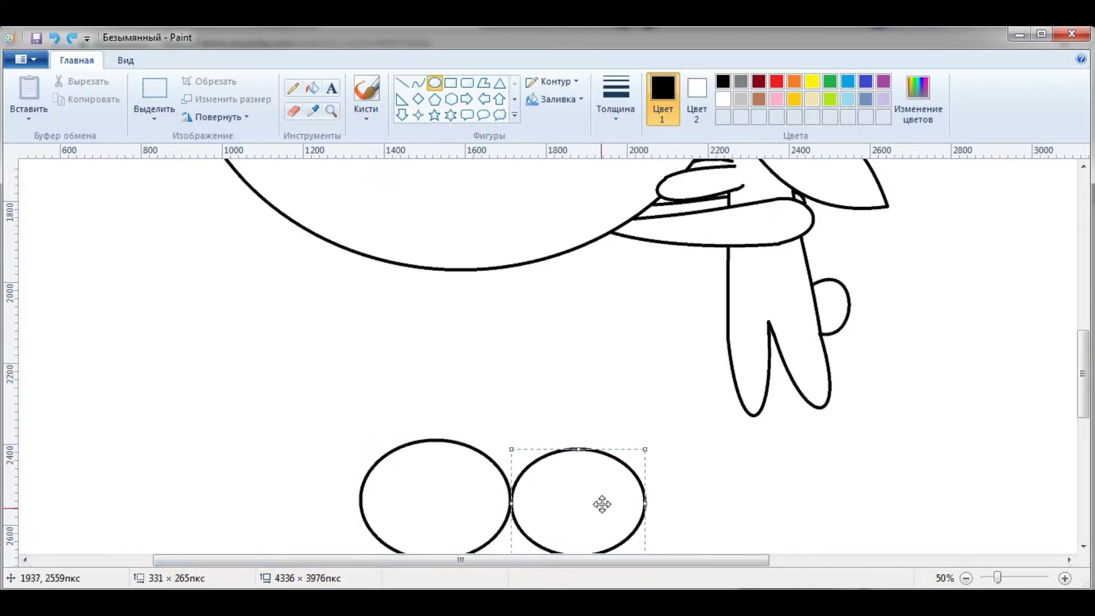
# Draw the sides of a body between the circle and the shoes, add cross curves, and fill the middle band black
pyautogui.click(401, 83)
pyautogui.moveTo(440, 440); pyautogui.dragTo(449, 271)
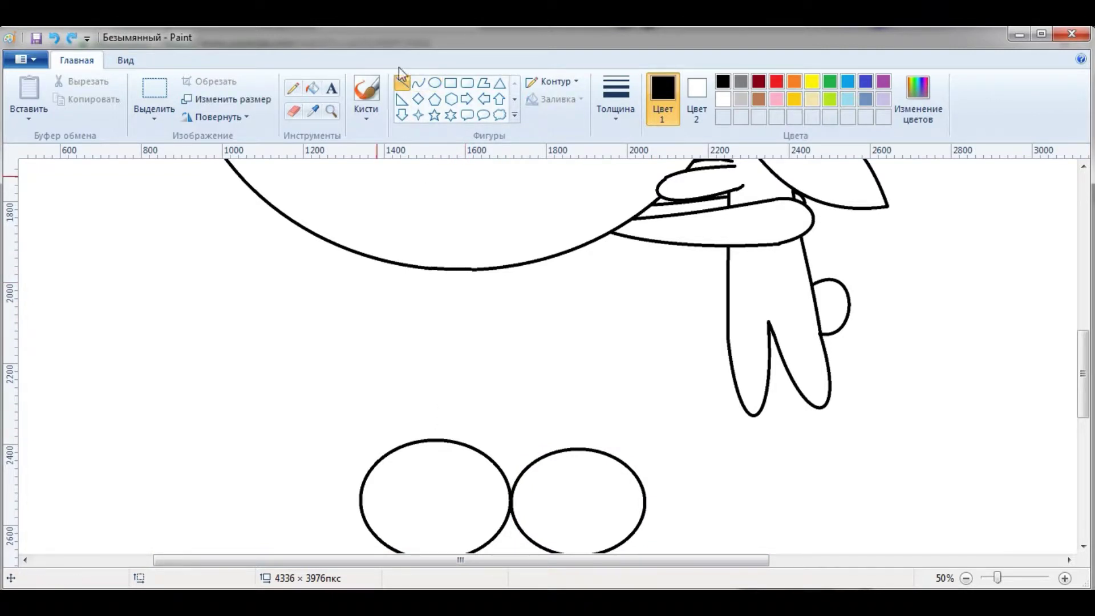
pyautogui.moveTo(429, 434); pyautogui.dragTo(435, 440)
pyautogui.moveTo(442, 354); pyautogui.dragTo(449, 353)
pyautogui.moveTo(539, 261); pyautogui.dragTo(588, 448)
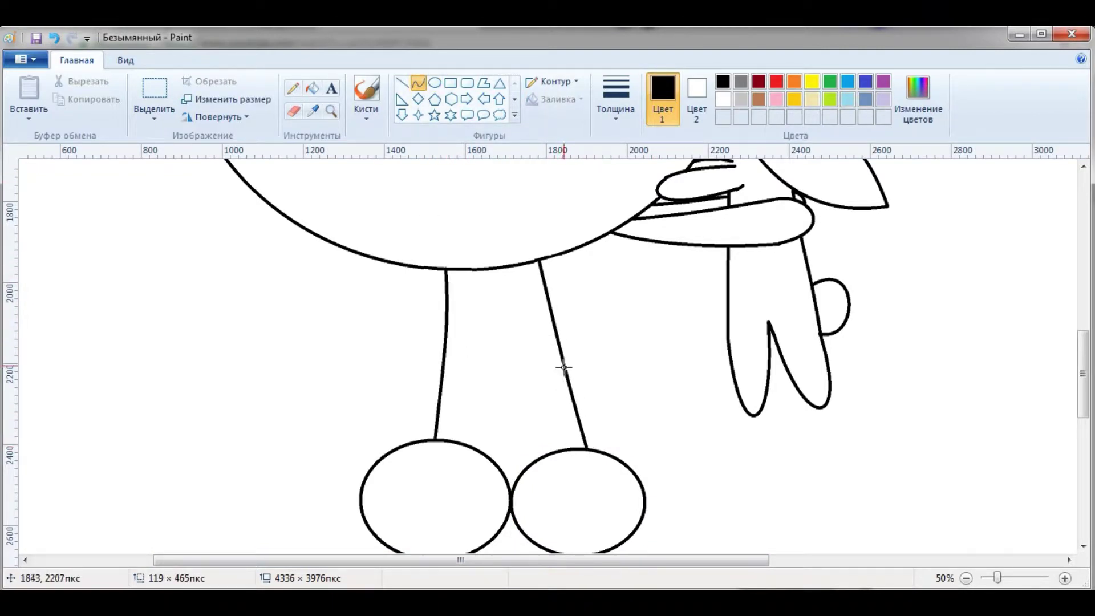
pyautogui.moveTo(564, 368); pyautogui.dragTo(566, 368)
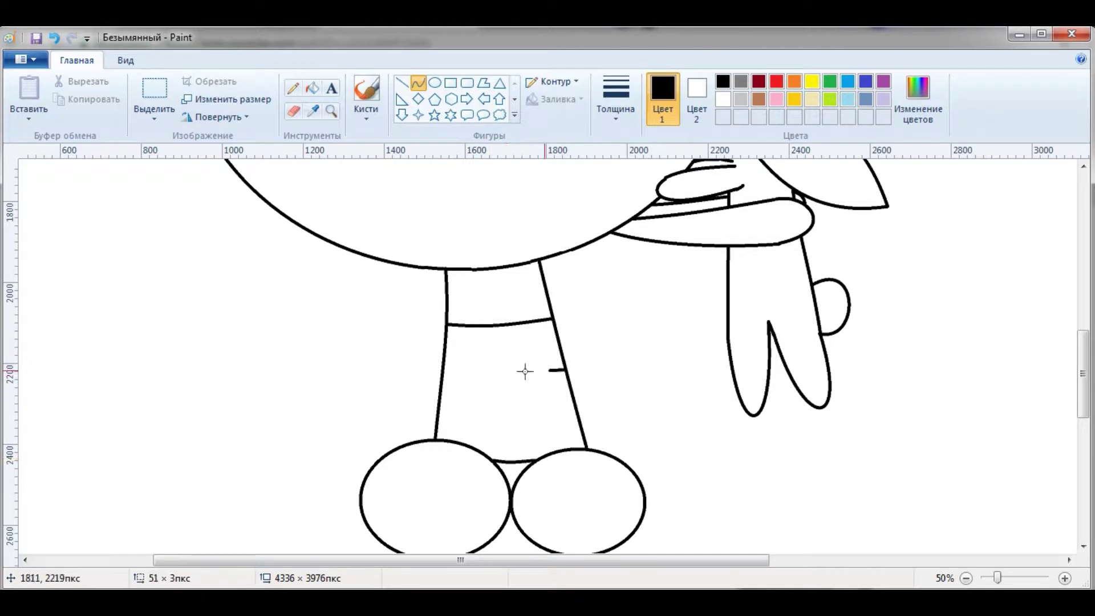
pyautogui.click(314, 88)
pyautogui.click(487, 341)
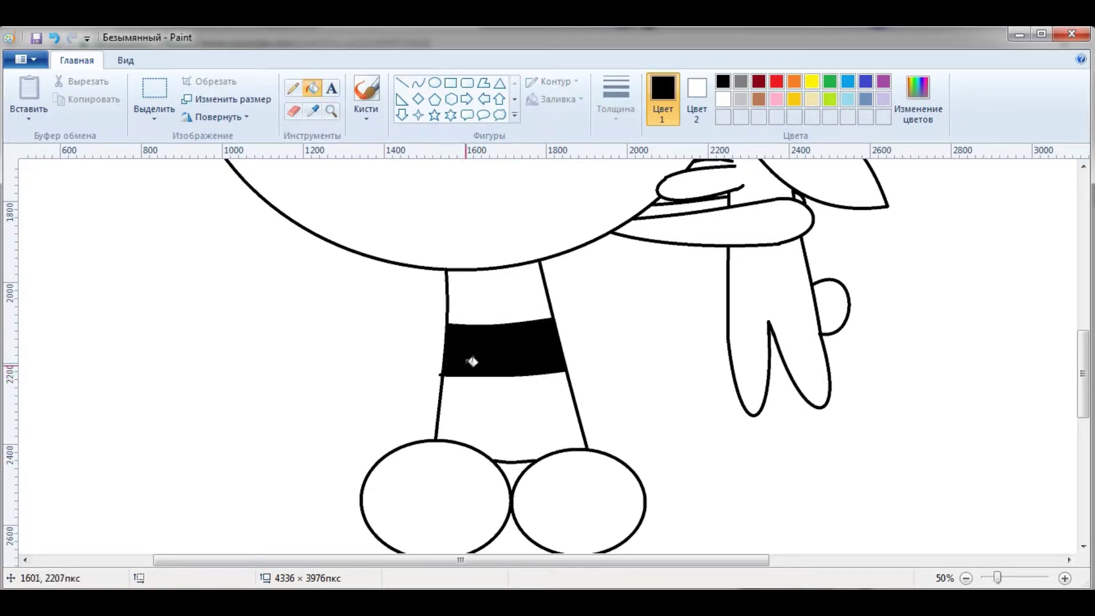
# Split each shoe with a vertical curve and a small half loop, and fill the outer parts black
pyautogui.click(418, 83)
pyautogui.scroll(-3, 437, 342)
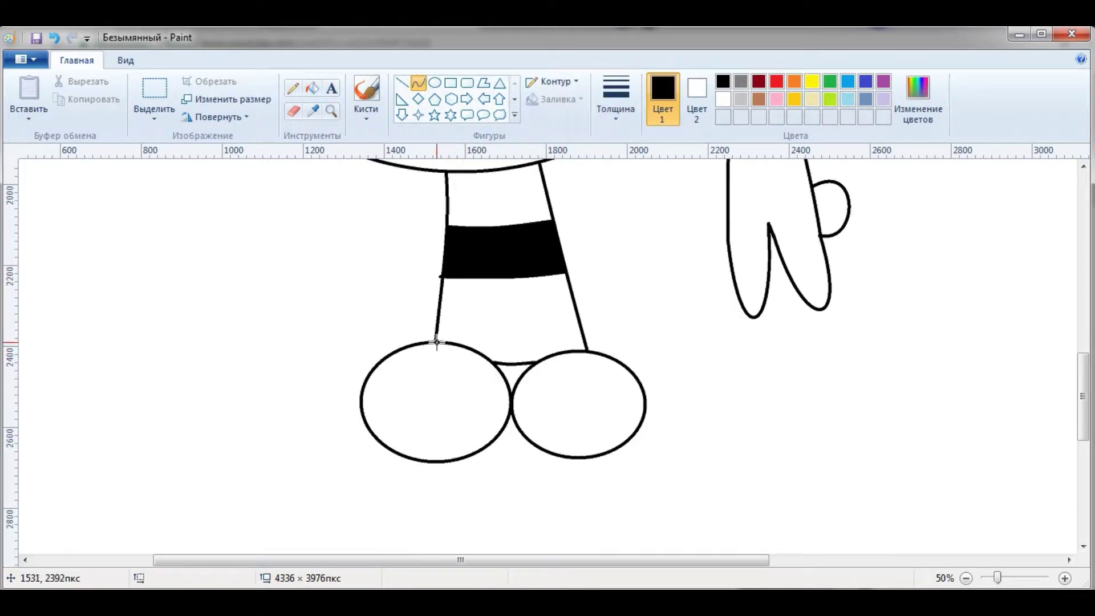
pyautogui.moveTo(587, 350); pyautogui.dragTo(577, 456)
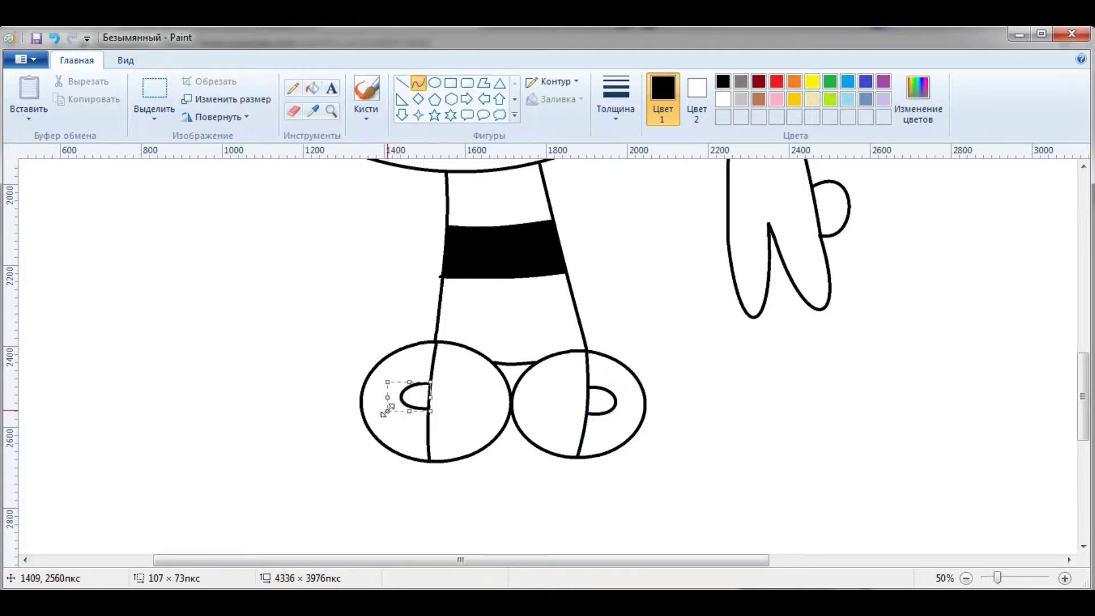
pyautogui.click(312, 88)
pyautogui.click(394, 440)
pyautogui.click(627, 434)
# Draw a fringe across the large circle with two curves meeting at a point, about 800 px and 690 px wide
pyautogui.scroll(8, 392, 342)
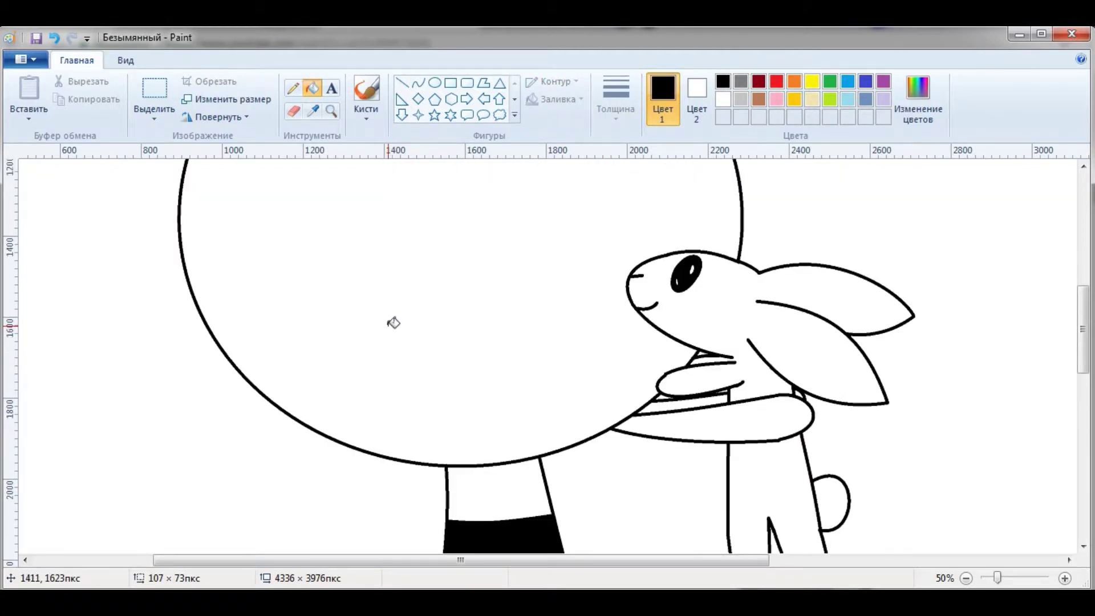
pyautogui.scroll(3, 394, 323)
pyautogui.click(418, 83)
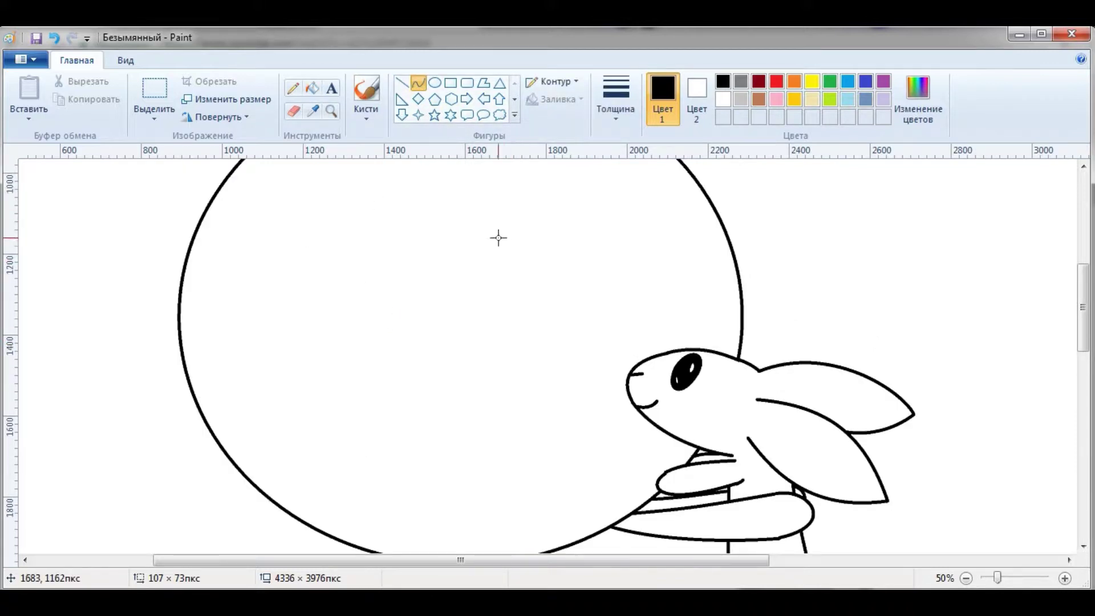
pyautogui.moveTo(508, 200)
pyautogui.mouseDown()
pyautogui.moveTo(244, 313)
pyautogui.moveTo(183, 312)
pyautogui.mouseUp()
pyautogui.moveTo(346, 256); pyautogui.dragTo(398, 266)
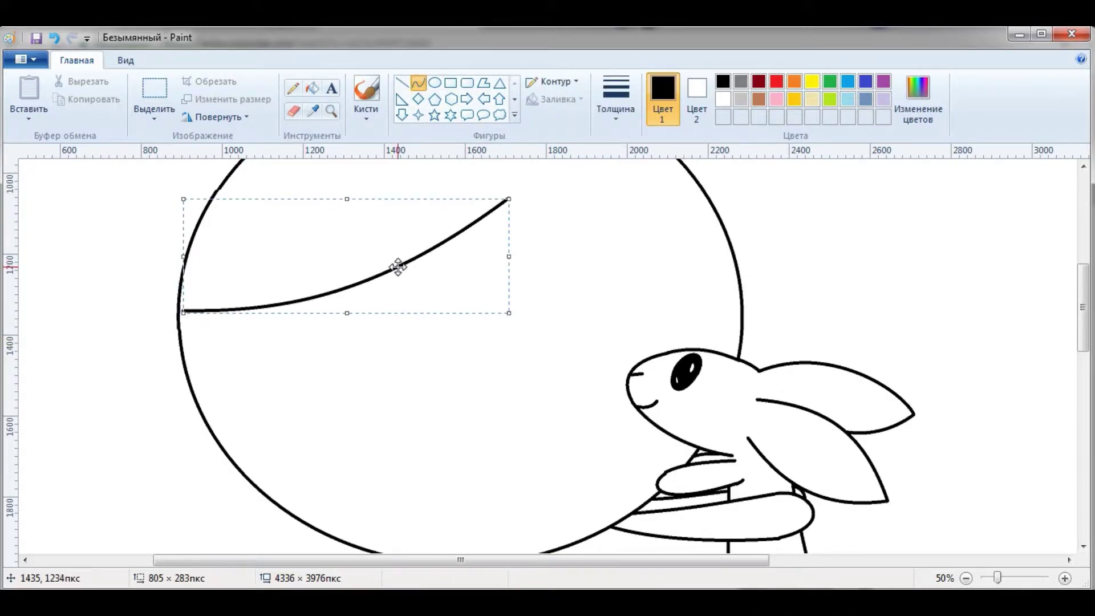
pyautogui.moveTo(508, 199)
pyautogui.mouseDown()
pyautogui.moveTo(460, 204)
pyautogui.moveTo(734, 262)
pyautogui.mouseUp()
pyautogui.click(639, 268)
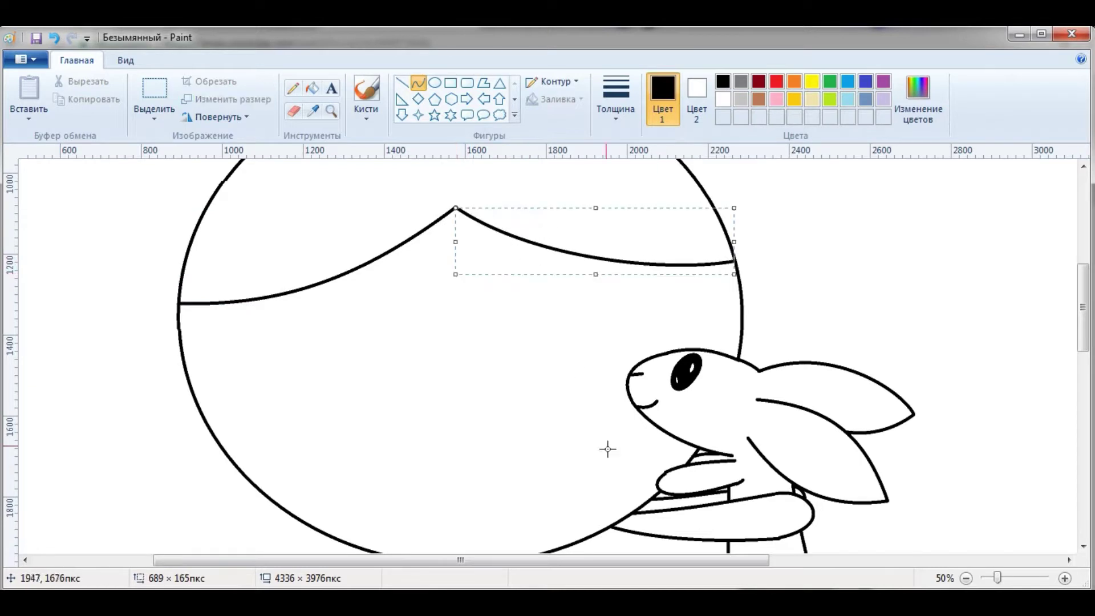
# Draw a large curved eye outline from the fringe to the paw and a closed-lid arc above the rabbit's head
pyautogui.moveTo(659, 486); pyautogui.dragTo(488, 226)
pyautogui.moveTo(571, 353); pyautogui.dragTo(471, 418)
pyautogui.click(476, 419)
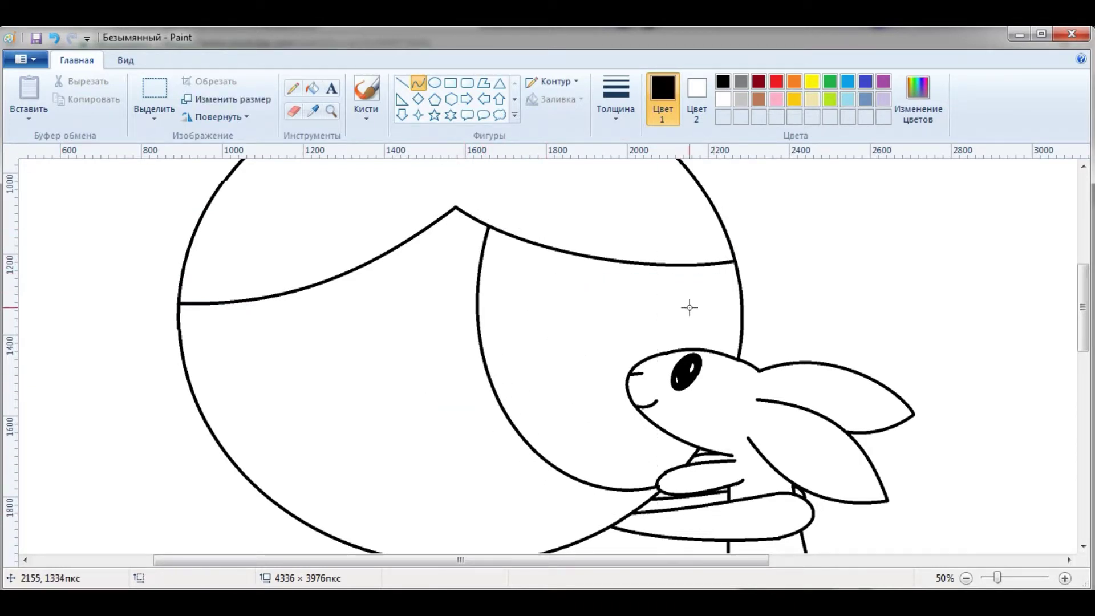
pyautogui.moveTo(692, 306); pyautogui.dragTo(534, 359)
pyautogui.moveTo(610, 333)
pyautogui.mouseDown()
pyautogui.moveTo(546, 301)
pyautogui.moveTo(584, 323)
pyautogui.mouseUp()
pyautogui.click(546, 301)
# Draw the open eye with its inner edge, pupil curve and half-round highlight, and fill the pupil black
pyautogui.moveTo(423, 228)
pyautogui.mouseDown()
pyautogui.moveTo(416, 440)
pyautogui.moveTo(340, 540)
pyautogui.mouseUp()
pyautogui.moveTo(379, 400); pyautogui.dragTo(447, 408)
pyautogui.click(447, 409)
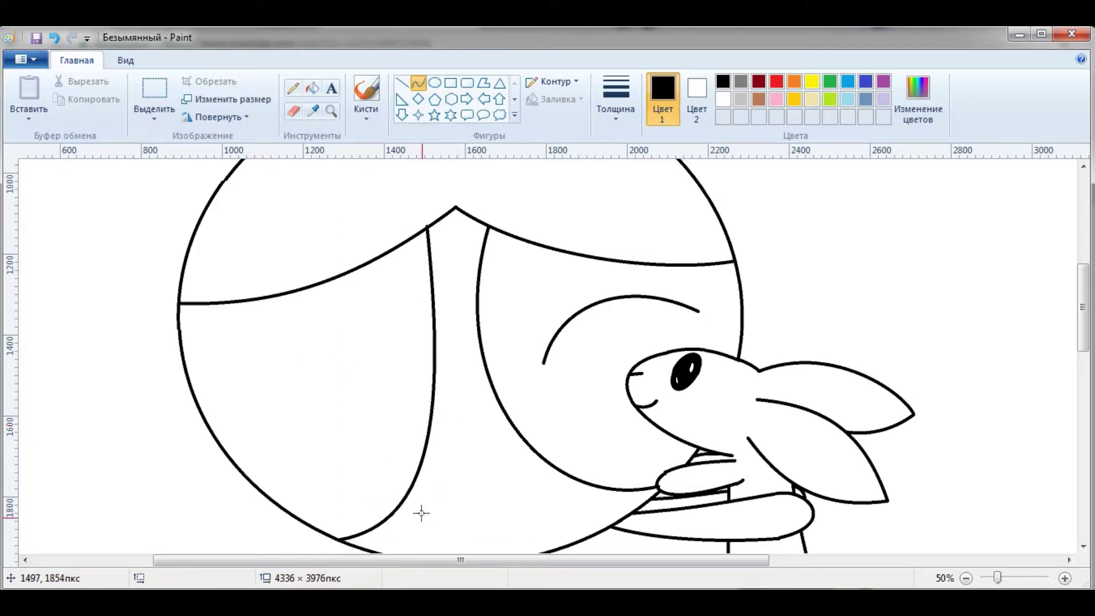
pyautogui.moveTo(409, 489)
pyautogui.mouseDown()
pyautogui.moveTo(326, 279)
pyautogui.moveTo(340, 331)
pyautogui.moveTo(326, 534)
pyautogui.mouseUp()
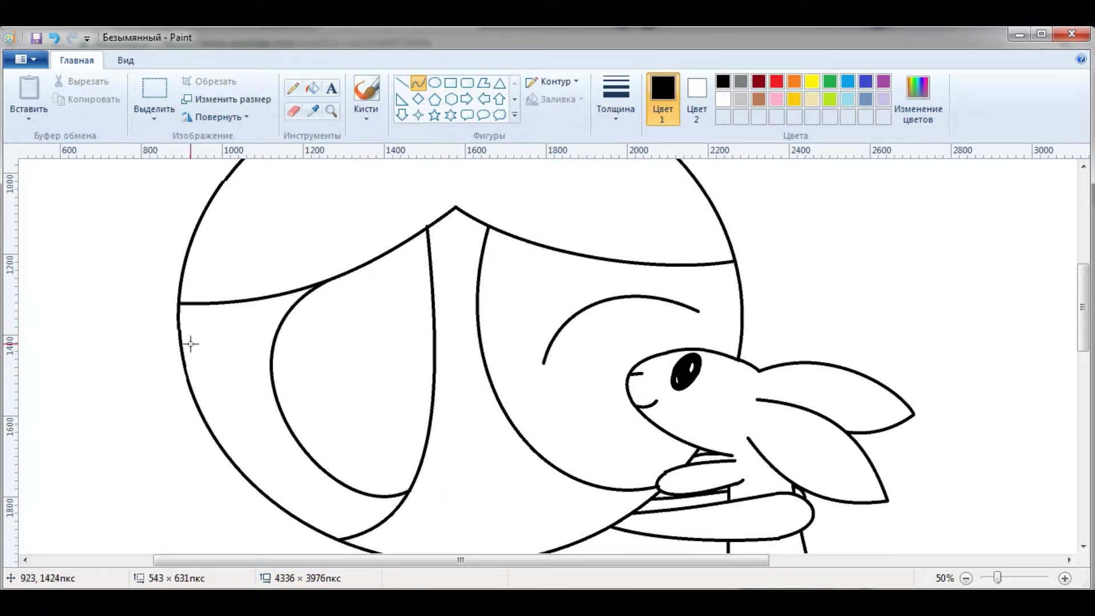
pyautogui.moveTo(190, 353); pyautogui.dragTo(241, 336)
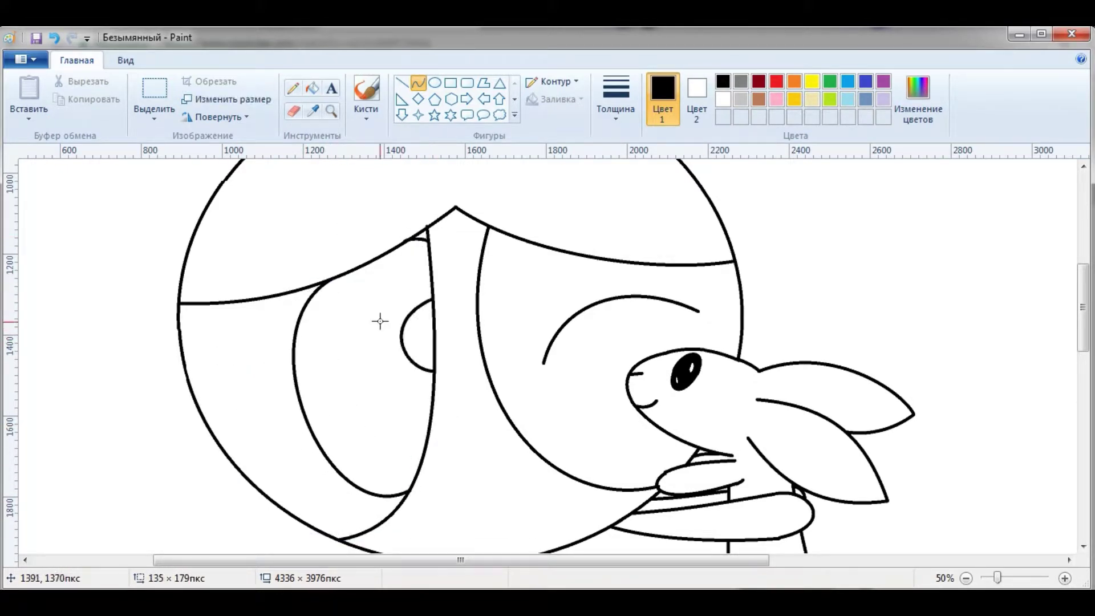
pyautogui.click(312, 88)
pyautogui.click(354, 365)
# Draw a small open mouth with a tongue curve near the lower edge of the face
pyautogui.scroll(-3, 355, 365)
pyautogui.click(418, 83)
pyautogui.moveTo(443, 403); pyautogui.dragTo(490, 406)
pyautogui.moveTo(466, 405); pyautogui.dragTo(467, 434)
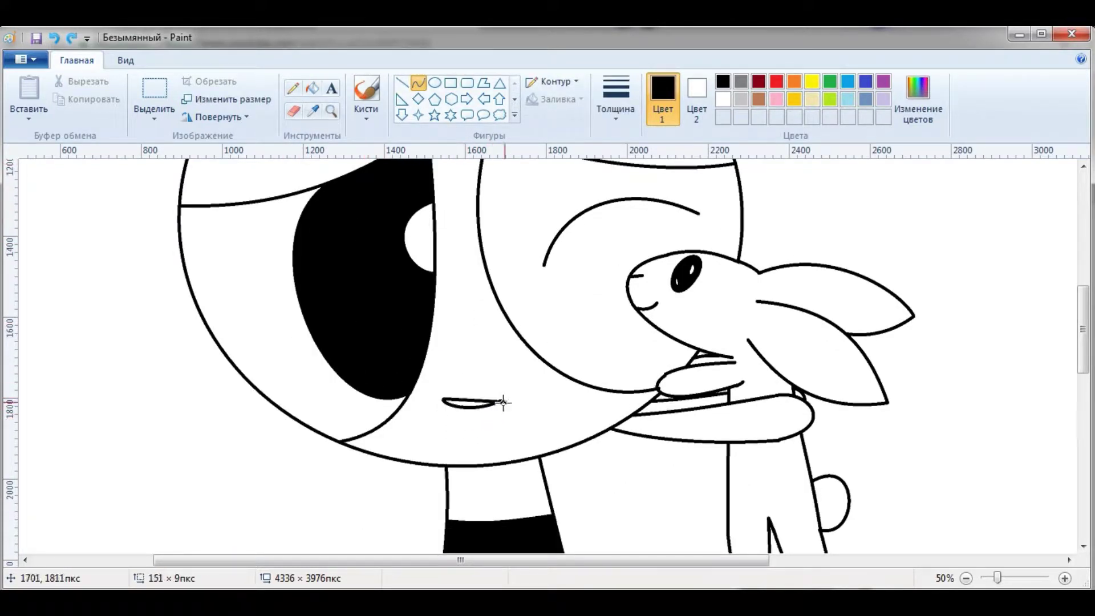
pyautogui.moveTo(503, 403); pyautogui.dragTo(477, 482)
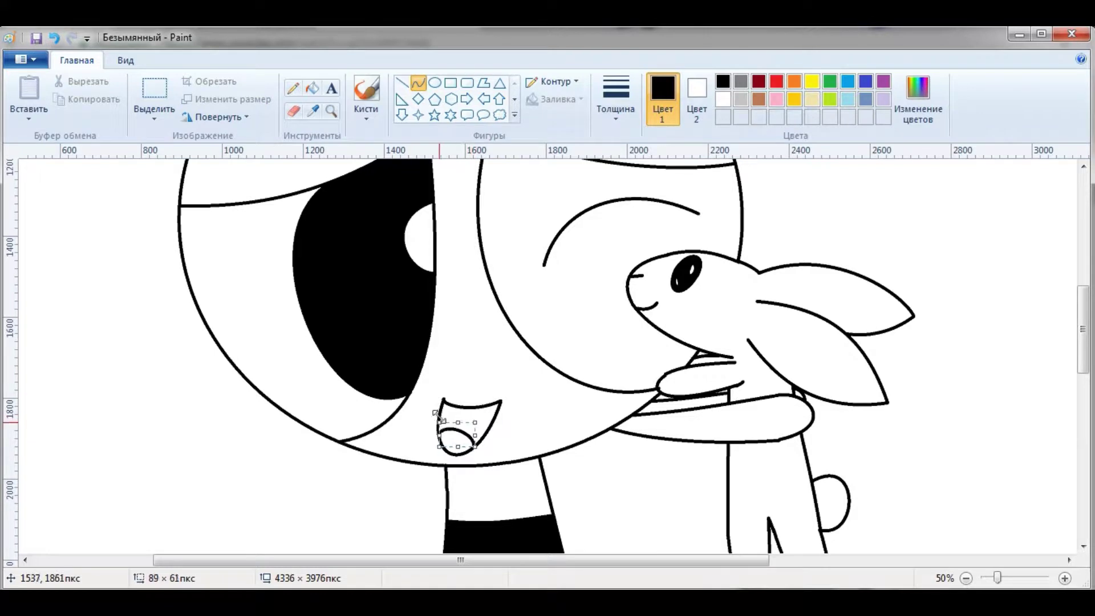
pyautogui.scroll(6, 435, 412)
pyautogui.moveTo(682, 257); pyautogui.dragTo(787, 313)
pyautogui.moveTo(741, 285)
pyautogui.mouseDown()
pyautogui.moveTo(724, 166)
pyautogui.moveTo(733, 171)
pyautogui.mouseUp()
pyautogui.rightClick(778, 295)
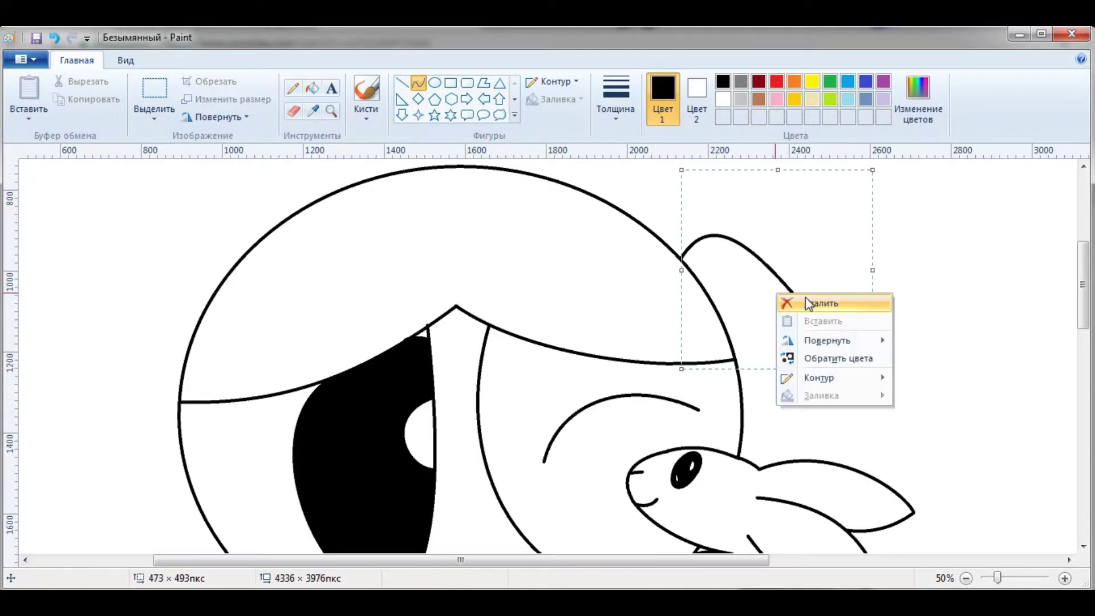
pyautogui.click(805, 302)
# Draw the pigtail on the rabbit's side of the head with three curves ending in a pointed tip
pyautogui.moveTo(659, 229); pyautogui.dragTo(857, 291)
pyautogui.moveTo(758, 260); pyautogui.dragTo(747, 174)
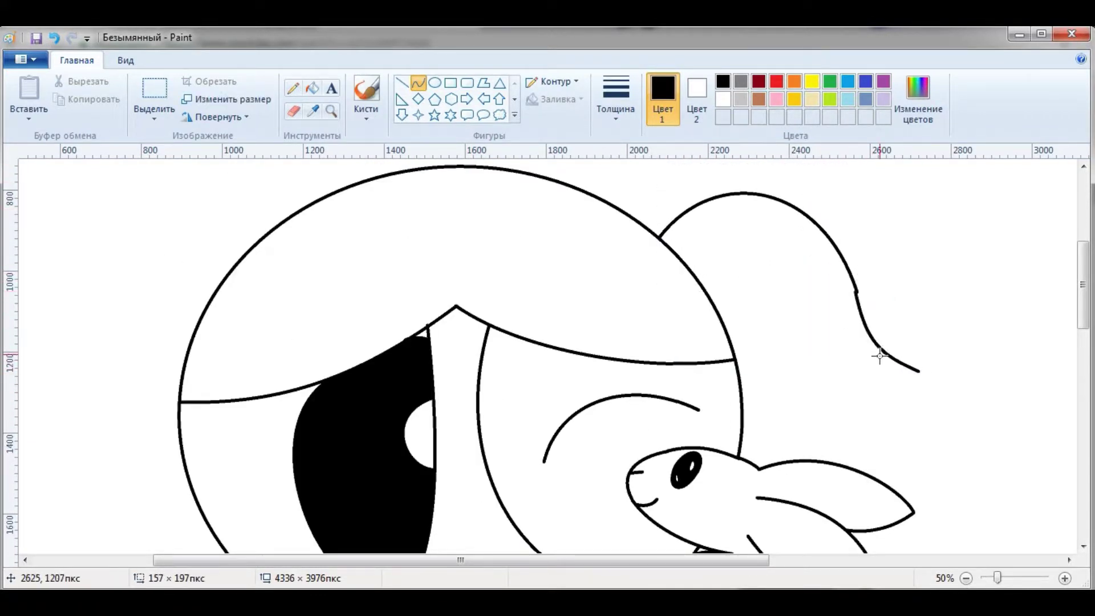
pyautogui.moveTo(736, 406); pyautogui.dragTo(918, 372)
pyautogui.moveTo(827, 394); pyautogui.dragTo(833, 423)
# Draw a matching pointed pigtail on the opposite side of the head, beside the open eye
pyautogui.moveTo(433, 560); pyautogui.dragTo(403, 560)
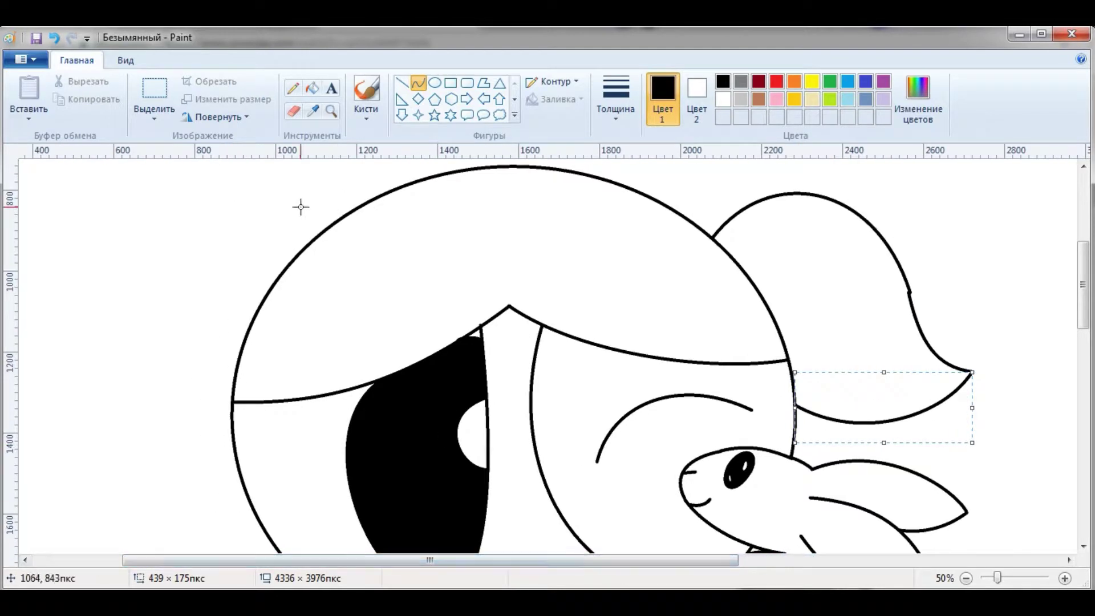
pyautogui.moveTo(356, 204); pyautogui.dragTo(116, 263)
pyautogui.moveTo(188, 243); pyautogui.dragTo(146, 164)
pyautogui.click(207, 220)
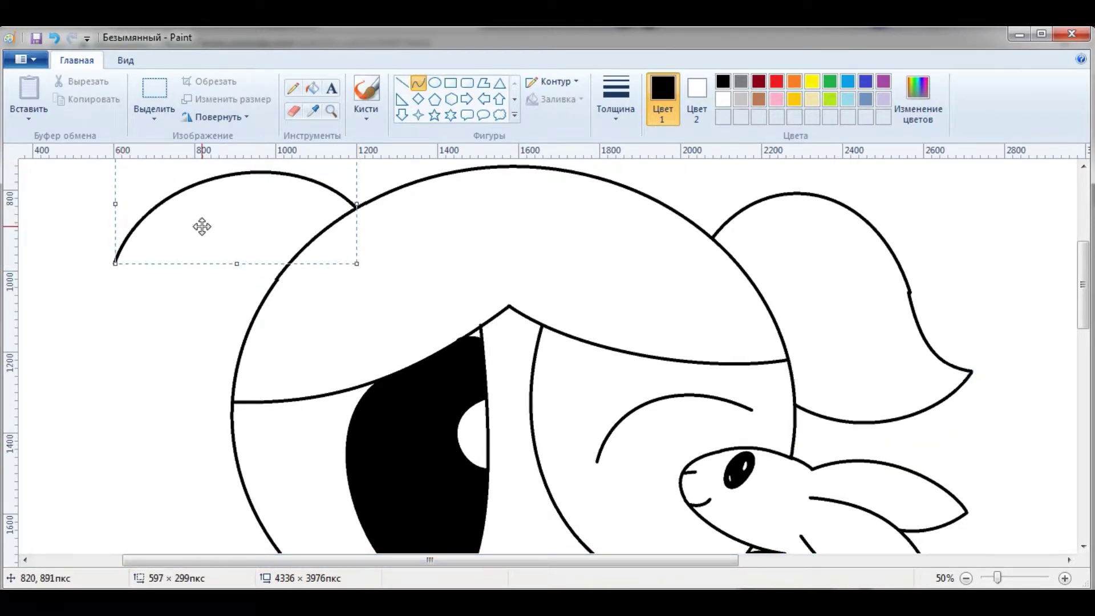
pyautogui.hscroll(-1, 202, 227)
pyautogui.moveTo(39, 393); pyautogui.dragTo(151, 261)
pyautogui.moveTo(95, 328); pyautogui.dragTo(115, 360)
pyautogui.moveTo(268, 445)
pyautogui.mouseDown()
pyautogui.moveTo(47, 402)
pyautogui.moveTo(73, 477)
pyautogui.moveTo(49, 447)
pyautogui.mouseUp()
# Fill the fringe and both pigtails with yellow
pyautogui.click(331, 110)
pyautogui.click(813, 82)
pyautogui.rightClick(331, 230)
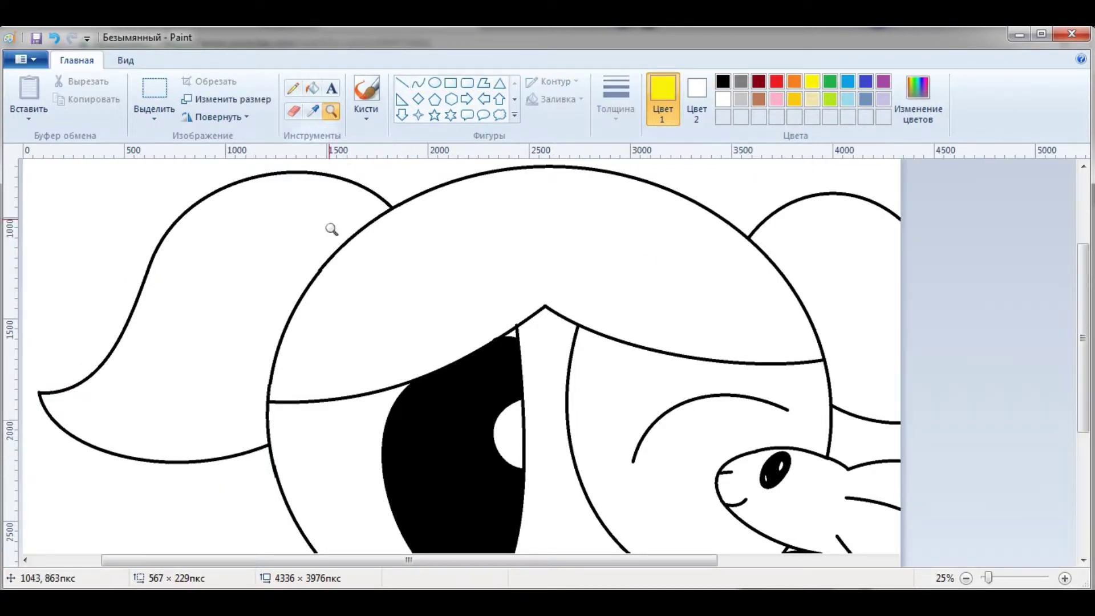
pyautogui.click(332, 229)
pyautogui.click(312, 88)
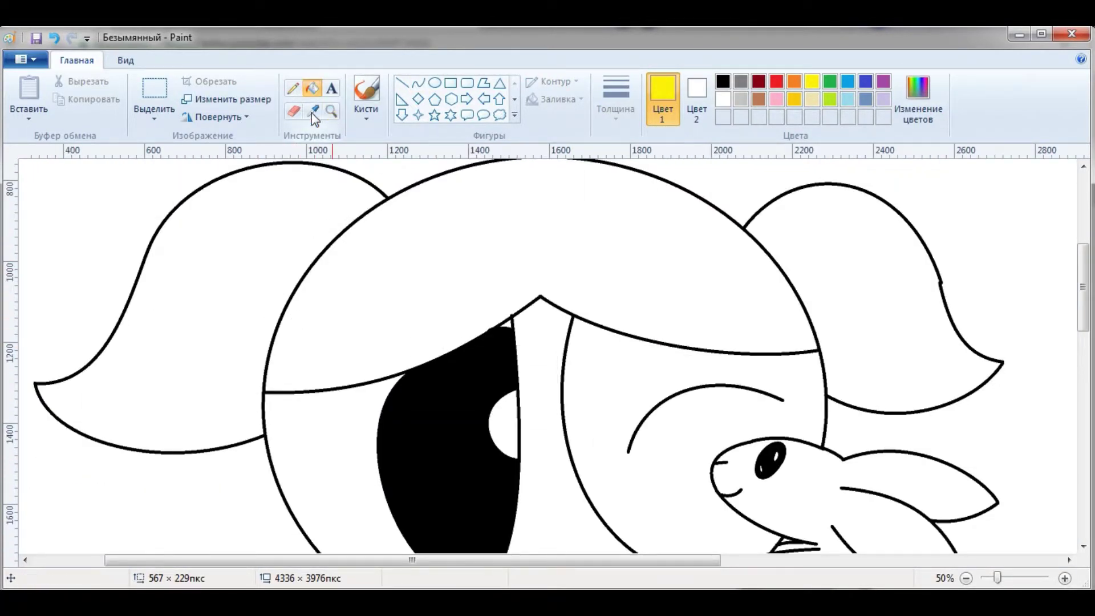
pyautogui.click(513, 228)
pyautogui.click(845, 234)
# Draw a blue curve as the outer edge of the open eye's iris and fill the iris with pale turquoise
pyautogui.scroll(-3, 843, 236)
pyautogui.click(418, 82)
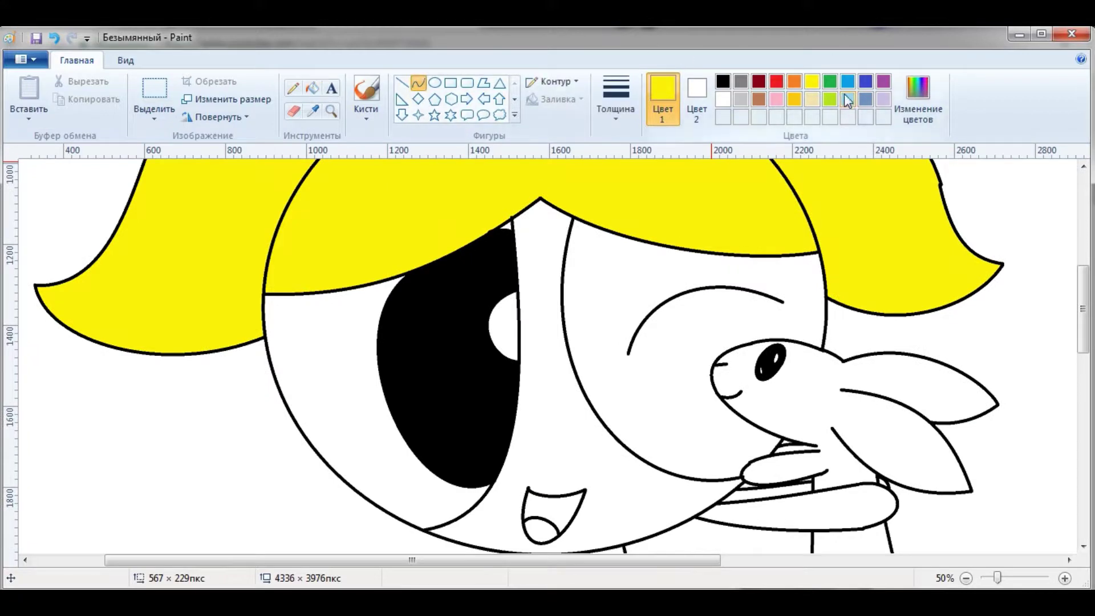
pyautogui.click(848, 82)
pyautogui.moveTo(323, 293); pyautogui.dragTo(370, 502)
pyautogui.moveTo(346, 397); pyautogui.dragTo(288, 354)
pyautogui.click(308, 365)
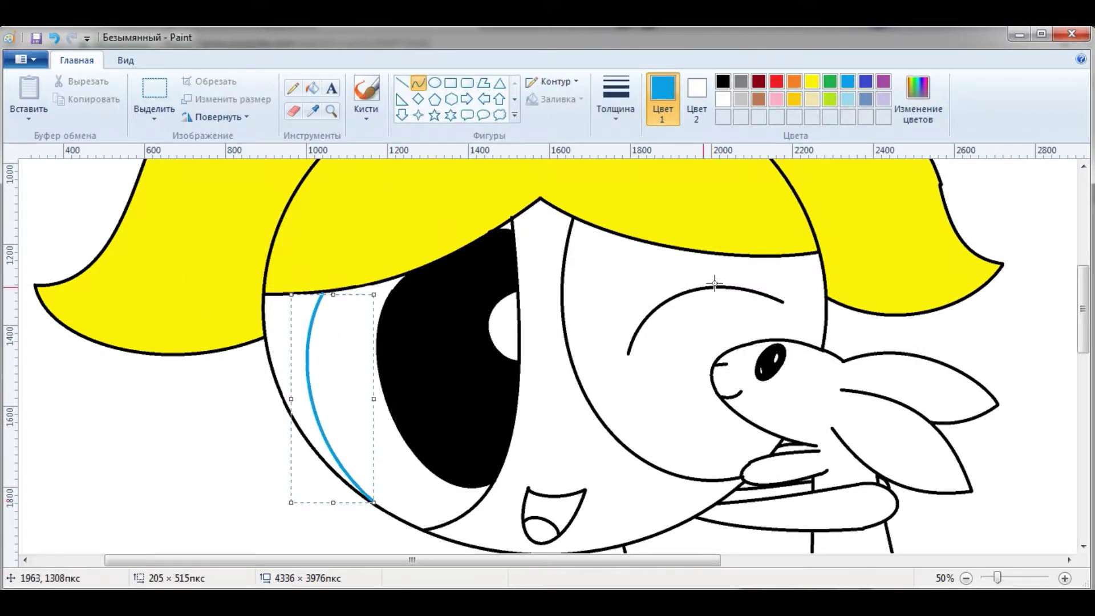
pyautogui.click(847, 99)
pyautogui.click(312, 87)
pyautogui.click(340, 371)
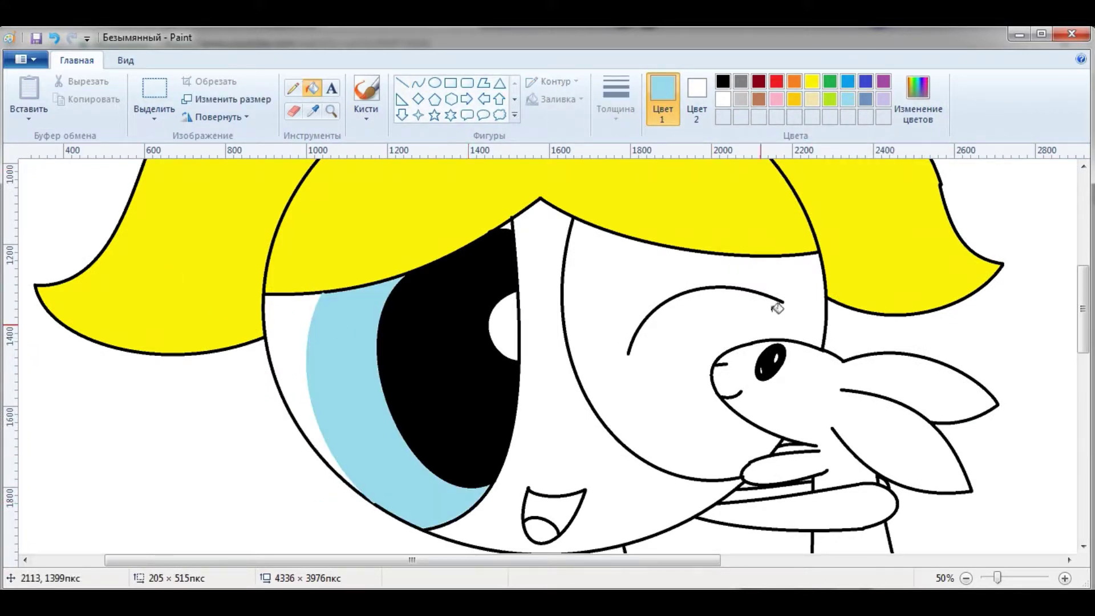
# Refill the iris with a slightly darker custom light blue and fill the closed eye with lavender
pyautogui.click(918, 100)
pyautogui.click(378, 422)
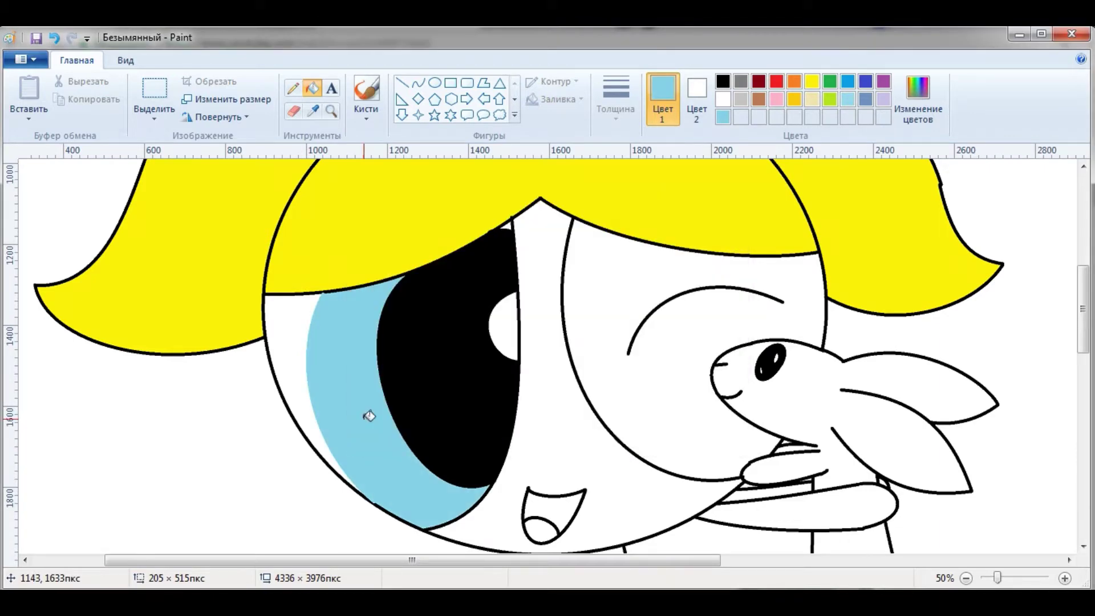
pyautogui.click(508, 224)
pyautogui.click(606, 271)
# Mix a pale skin tone (red 255, green 241, blue 193) based on gold and fill the girl's face and arms with it
pyautogui.scroll(-3, 606, 270)
pyautogui.click(794, 99)
pyautogui.click(918, 99)
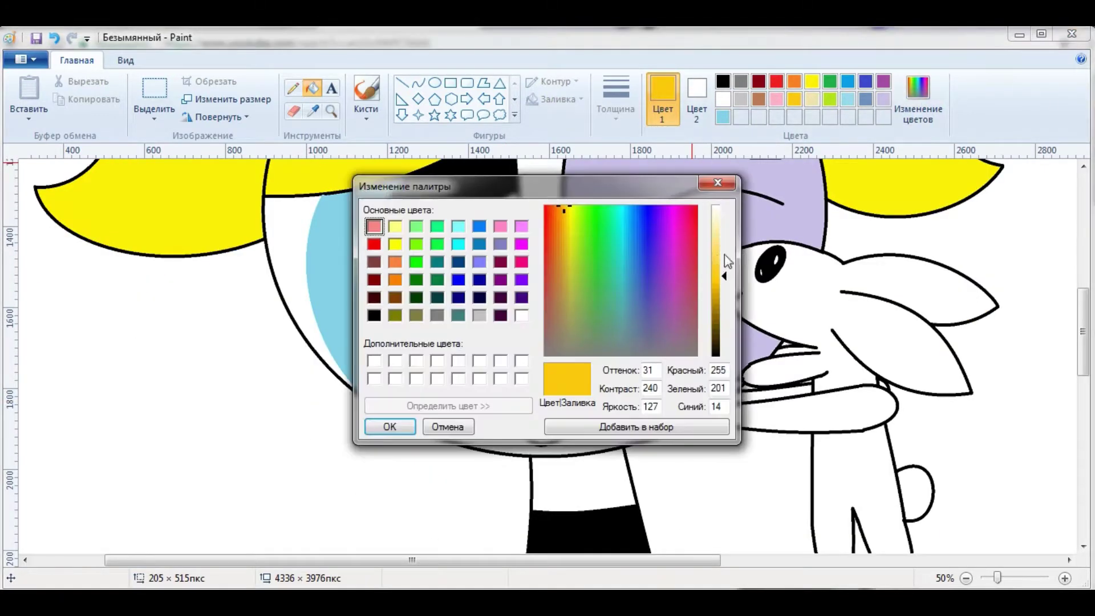
pyautogui.click(725, 255)
pyautogui.click(384, 423)
pyautogui.click(549, 371)
pyautogui.click(912, 95)
pyautogui.click(723, 230)
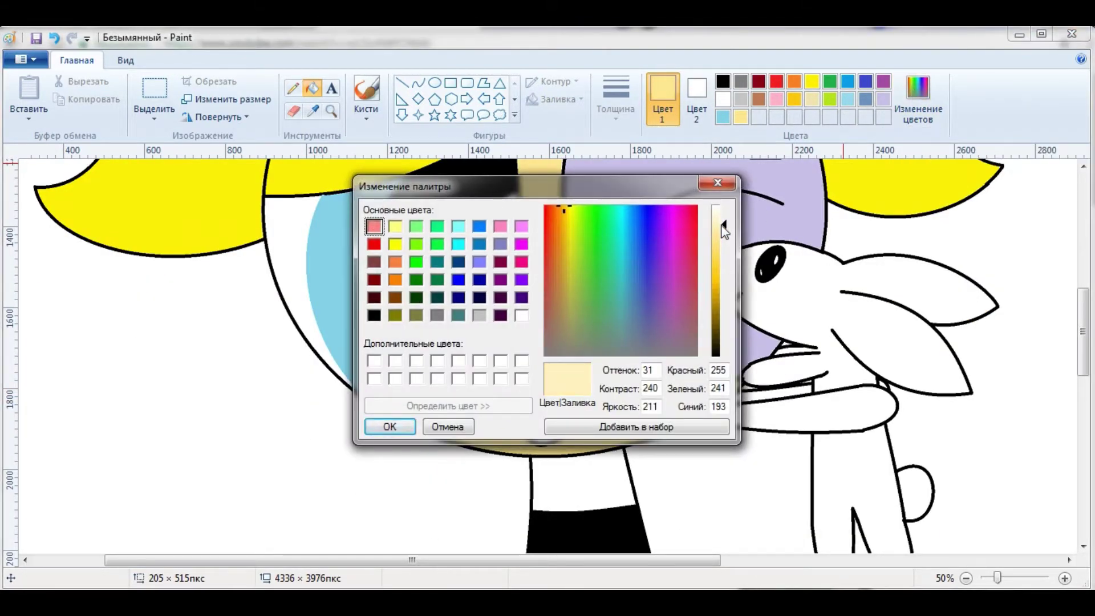
pyautogui.click(389, 426)
pyautogui.click(799, 400)
# Fill the inside of the girl's mouth with red and the tongue with pink
pyautogui.scroll(-5, 624, 494)
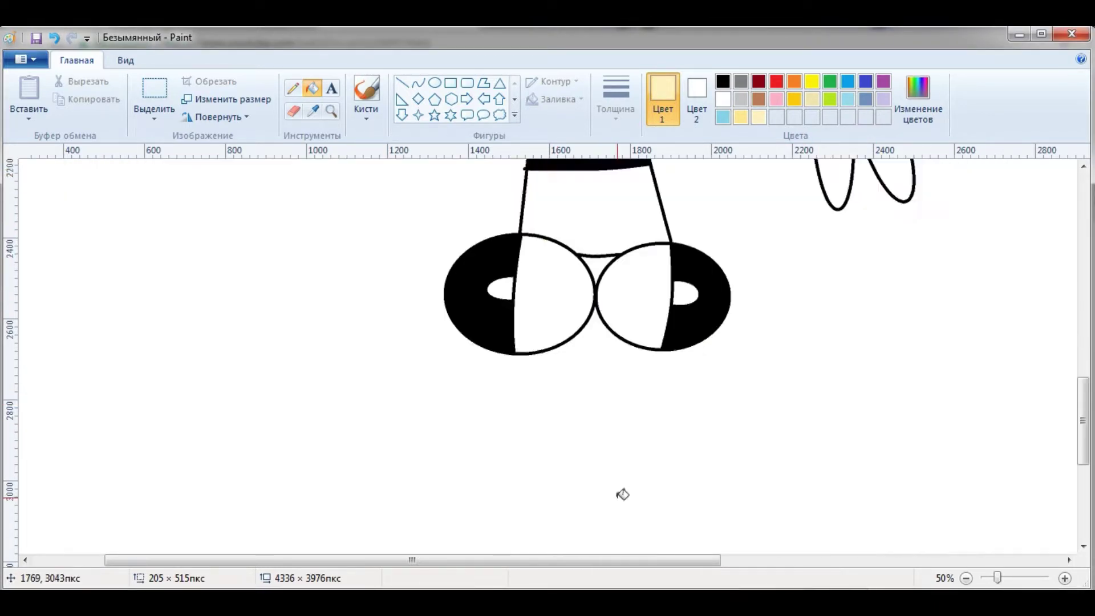
pyautogui.scroll(3, 458, 274)
pyautogui.click(777, 81)
pyautogui.click(550, 308)
pyautogui.click(776, 99)
pyautogui.click(541, 334)
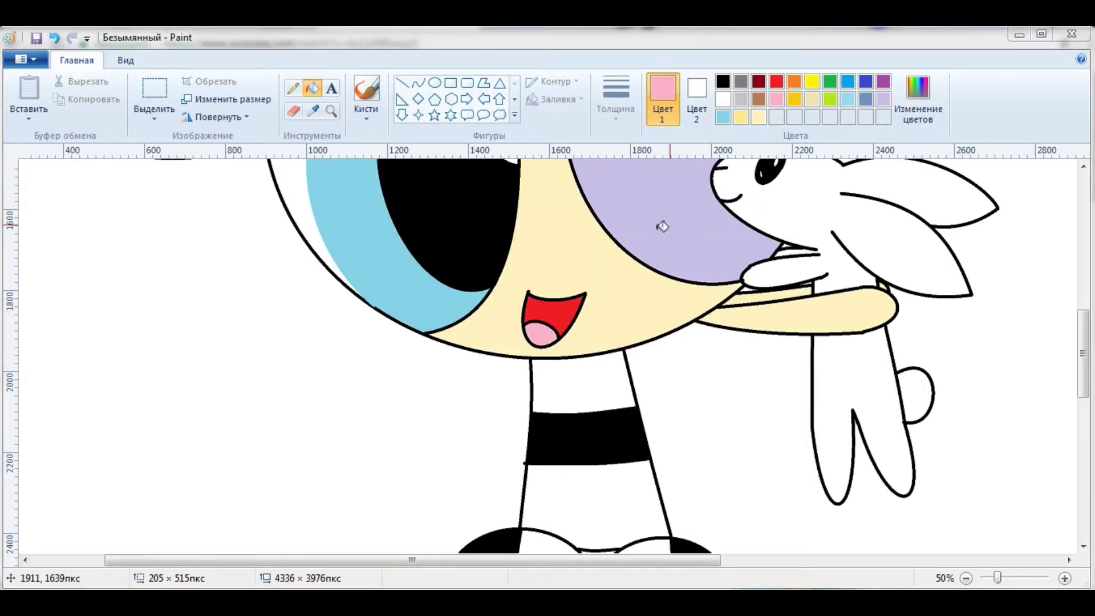
# Fill the dress sections above and below the black band with the custom light blue
pyautogui.click(591, 408)
pyautogui.click(599, 483)
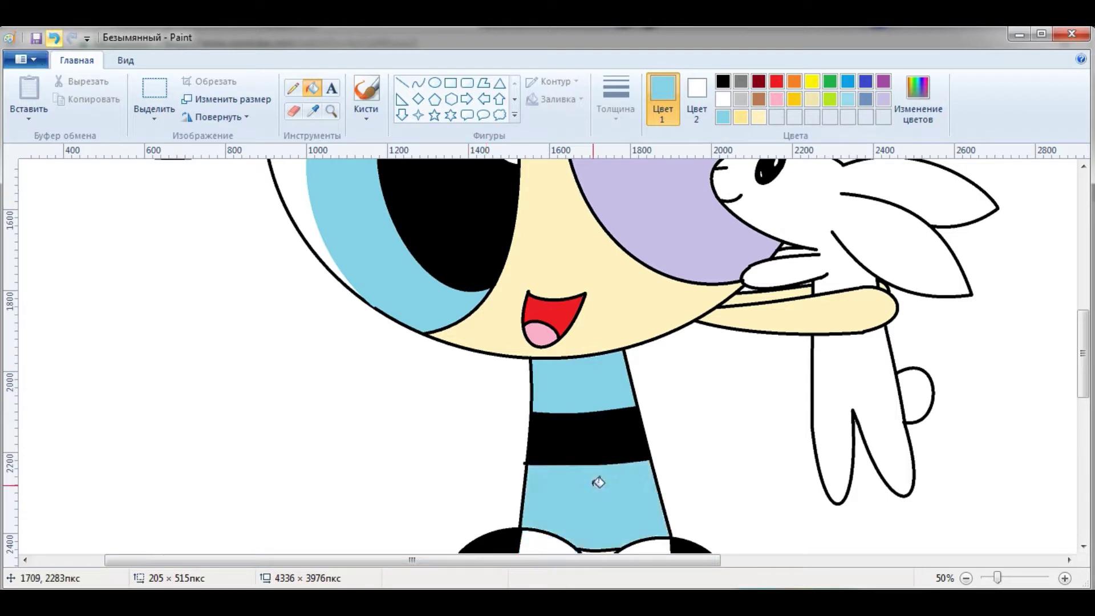
# Mix a darker shade of the hair yellow (170, 162, 0) as the second colour, with bright yellow as the first
pyautogui.scroll(5, 599, 484)
pyautogui.click(313, 112)
pyautogui.click(571, 240)
pyautogui.click(918, 99)
pyautogui.click(724, 300)
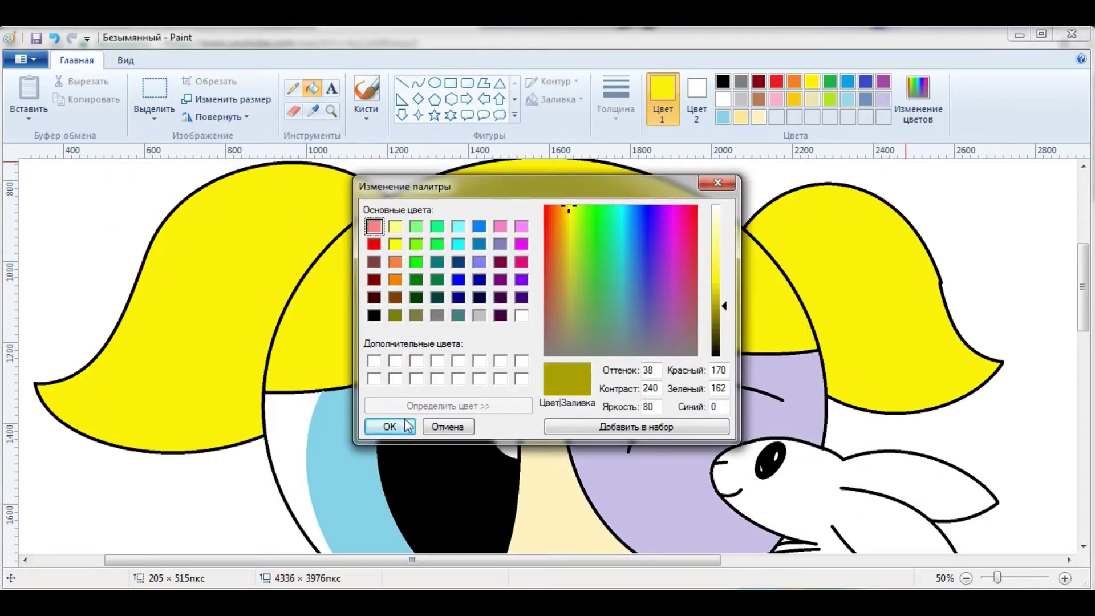
pyautogui.click(390, 426)
pyautogui.click(696, 100)
pyautogui.click(776, 117)
pyautogui.click(812, 81)
# Shade the inner side of both pigtails with the darker yellow, leaving the fringe bright yellow
pyautogui.moveTo(336, 169); pyautogui.dragTo(295, 199)
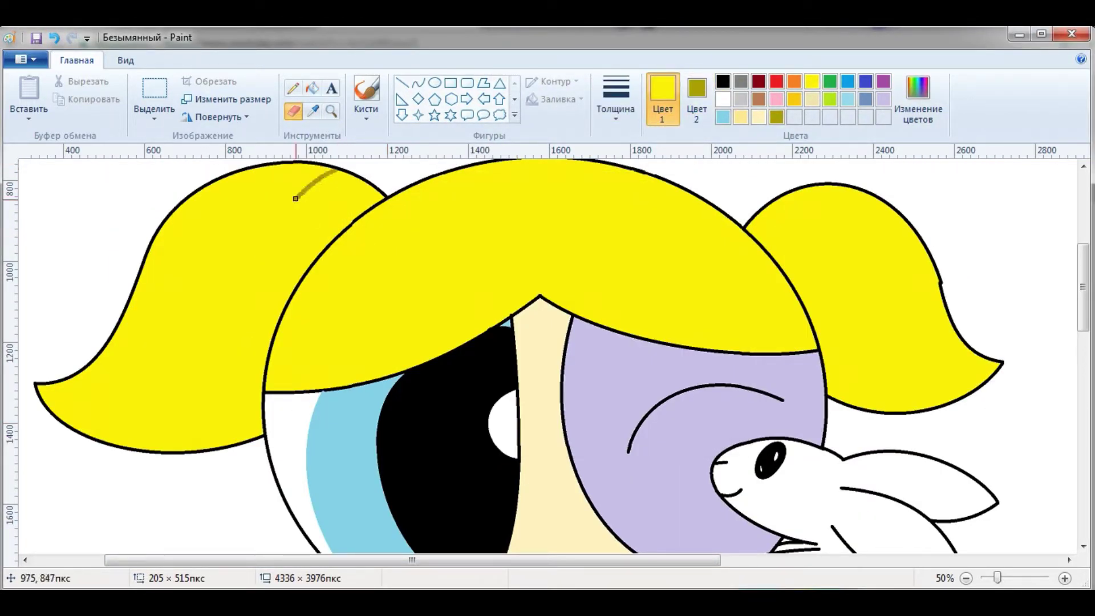
pyautogui.click(312, 88)
pyautogui.rightClick(354, 177)
pyautogui.click(293, 112)
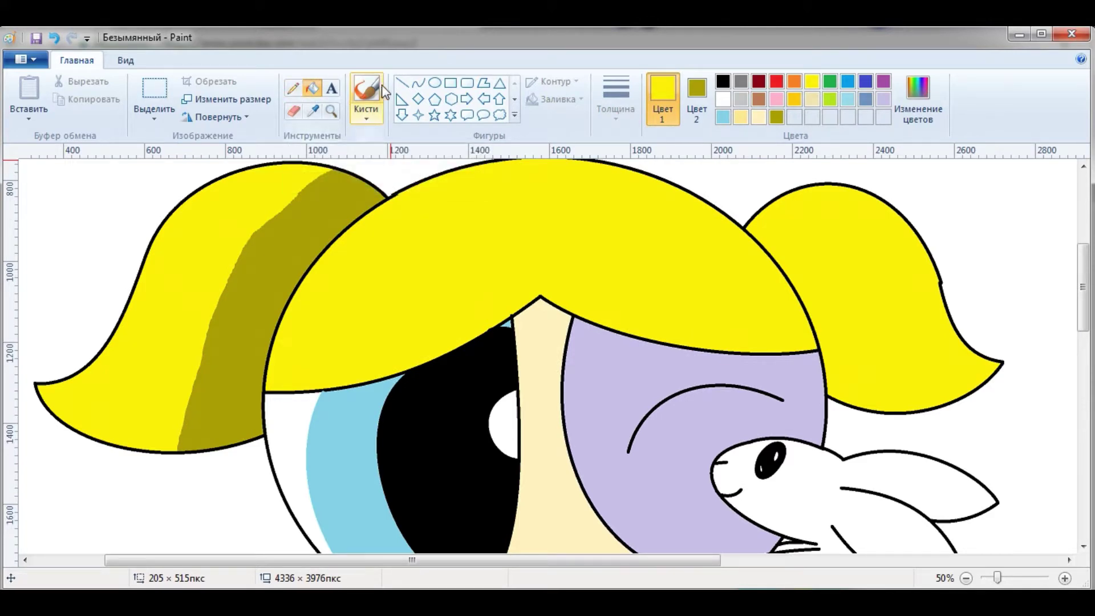
pyautogui.click(312, 88)
pyautogui.rightClick(747, 245)
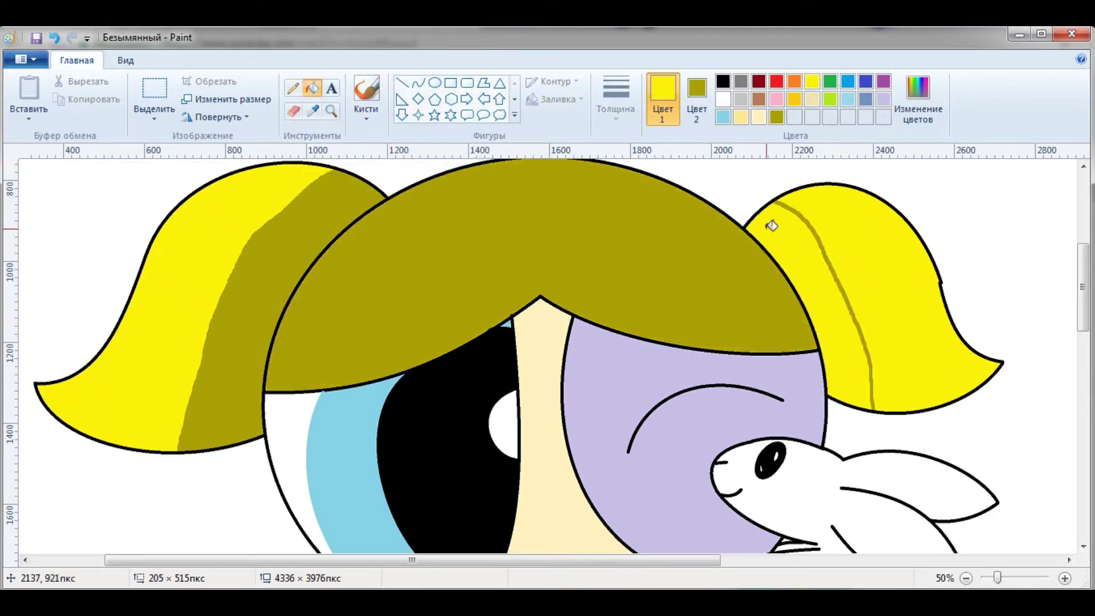
pyautogui.hotkey('ctrl', 'z')
# Shade the upper part of the mouth with dark red, using red as the first colour
pyautogui.scroll(-3, 785, 245)
pyautogui.click(692, 108)
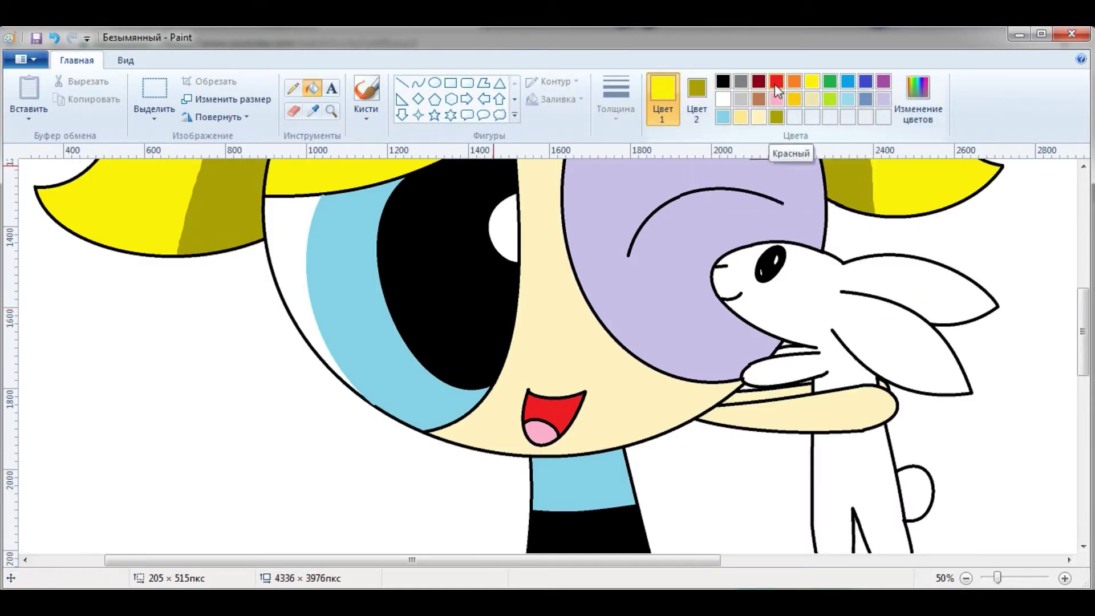
pyautogui.click(776, 82)
pyautogui.click(759, 81)
pyautogui.click(293, 111)
pyautogui.click(312, 88)
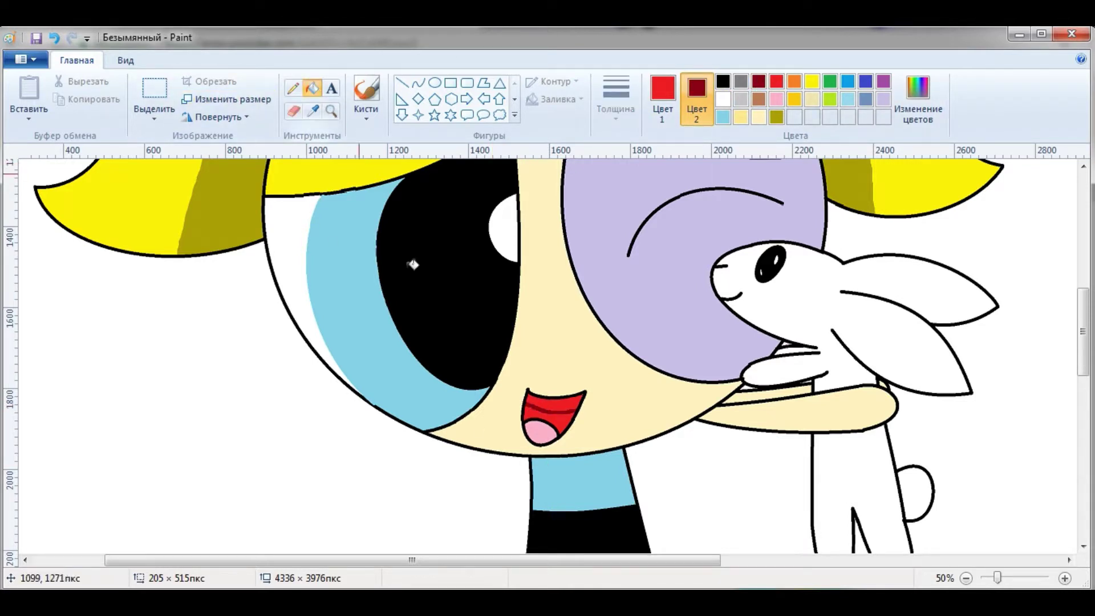
pyautogui.rightClick(556, 402)
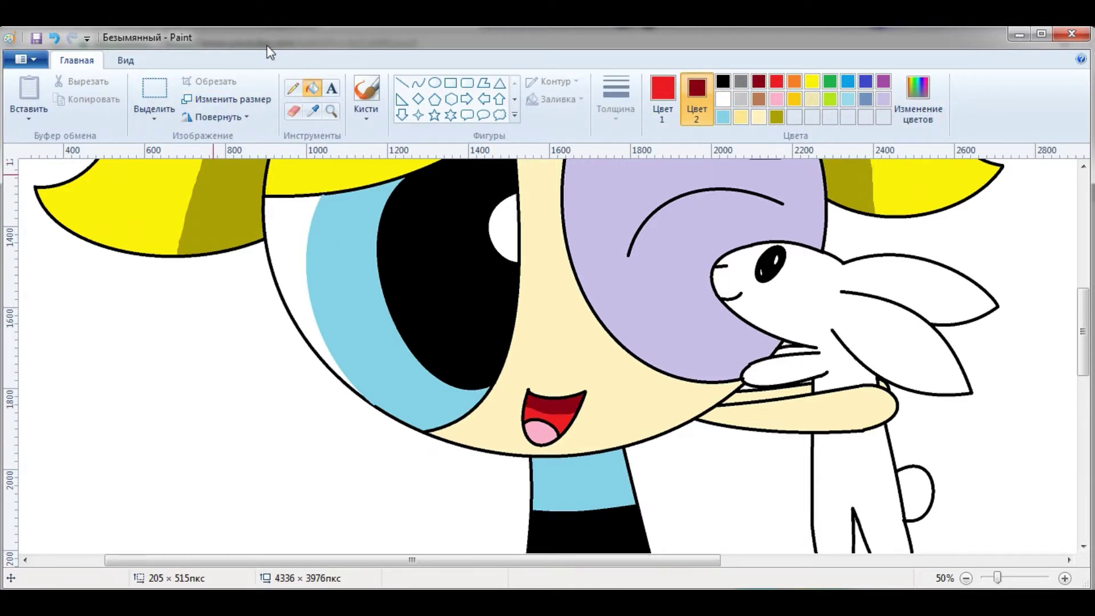
# Mix a darker skin shade (255, 222, 111) as the second colour and shade the face just below the fringe's central point
pyautogui.scroll(-3, 459, 313)
pyautogui.scroll(6, 578, 221)
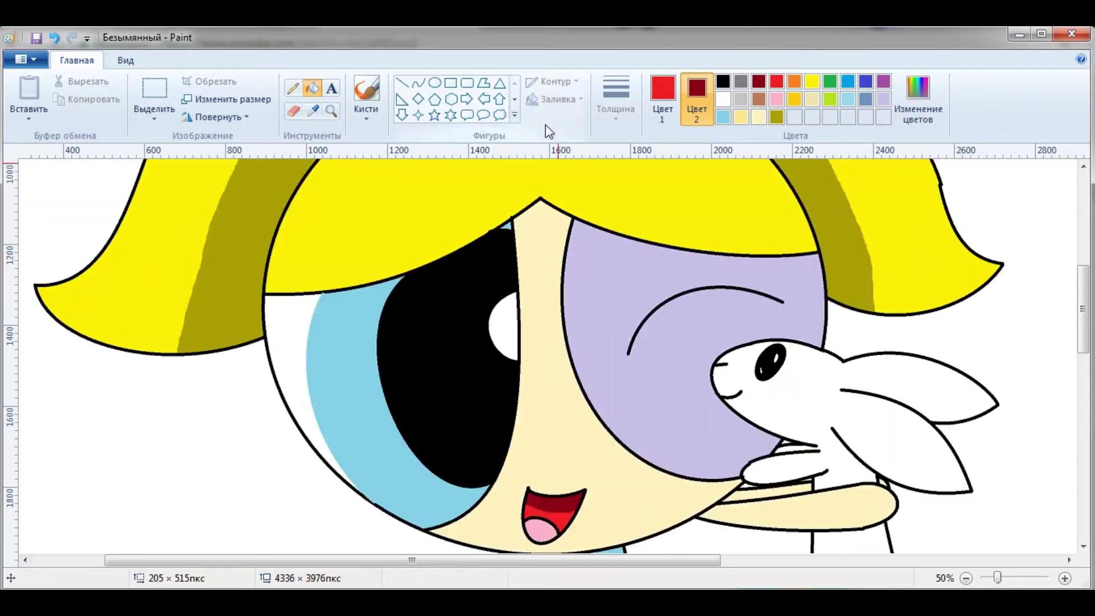
pyautogui.click(668, 103)
pyautogui.click(697, 100)
pyautogui.click(918, 97)
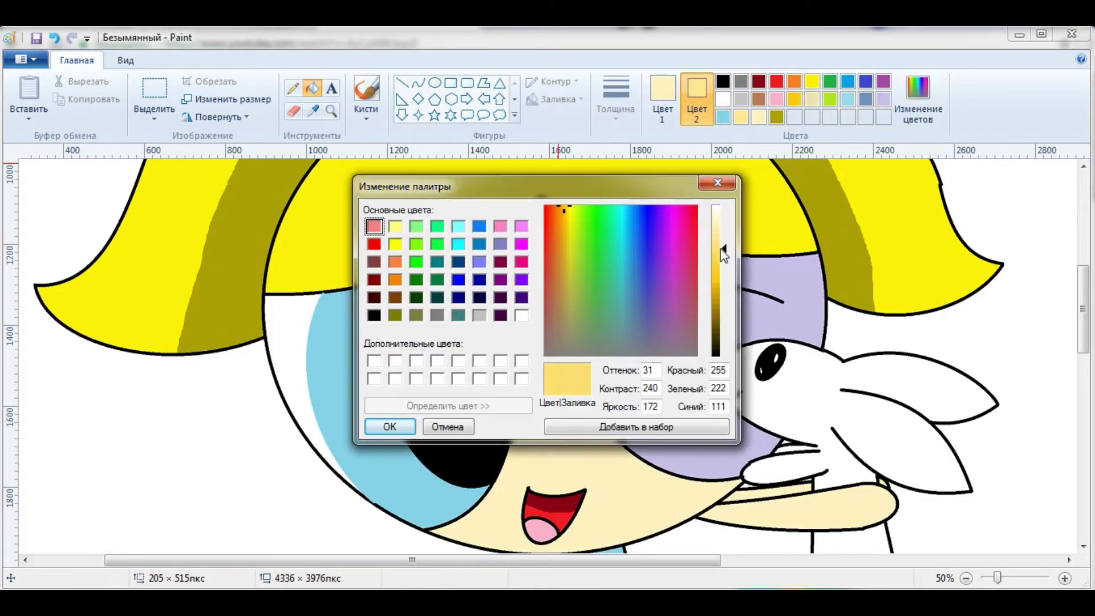
pyautogui.click(383, 426)
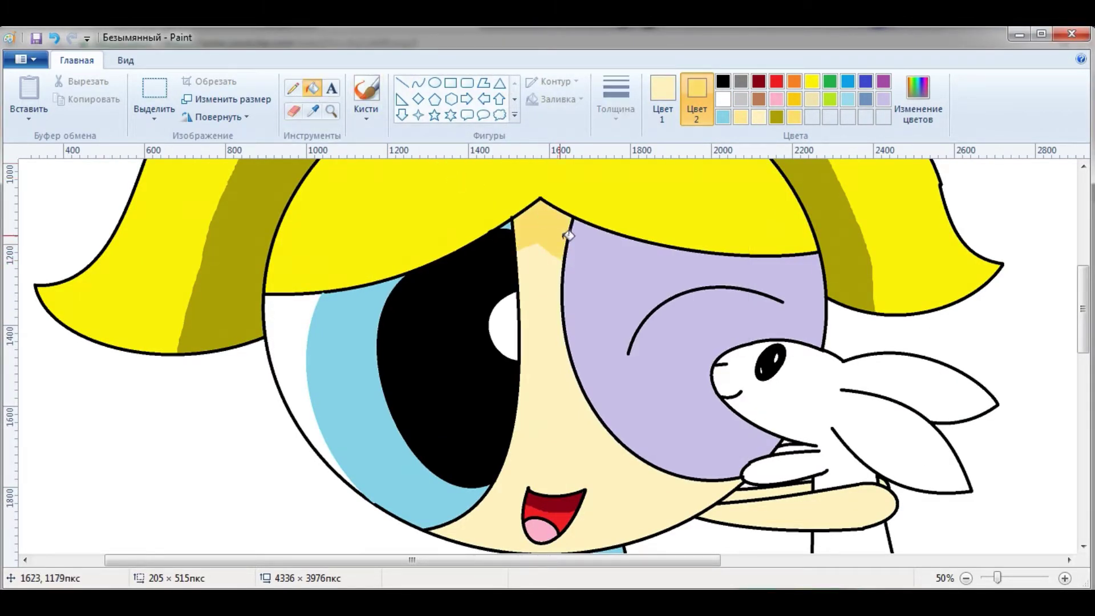
# Shade the arms beside the face and the end of the hand with the darker skin shade
pyautogui.scroll(-6, 919, 384)
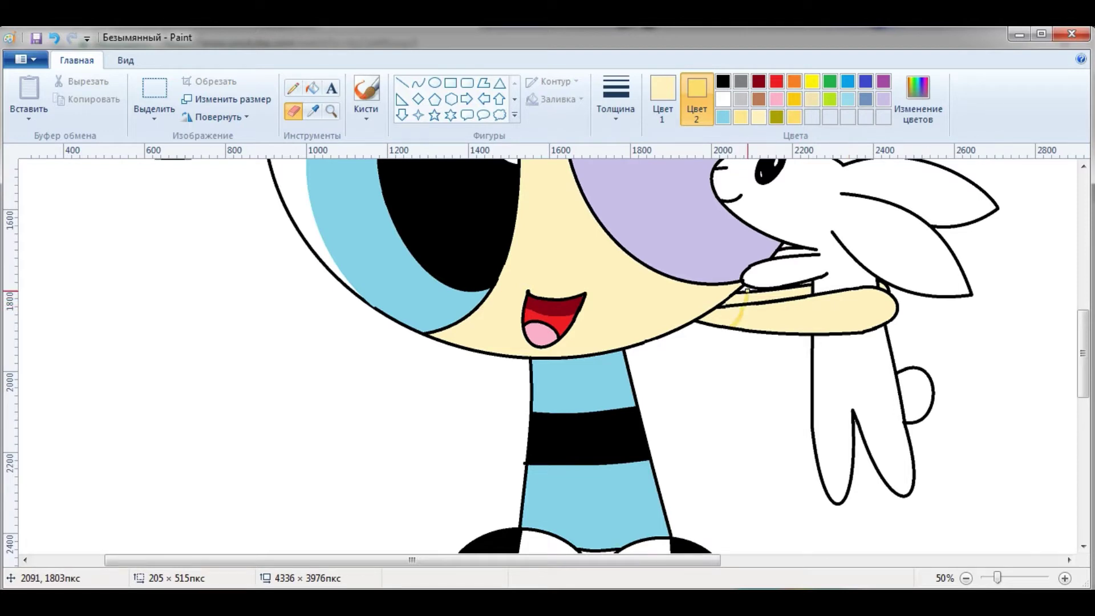
pyautogui.moveTo(865, 288); pyautogui.dragTo(896, 307)
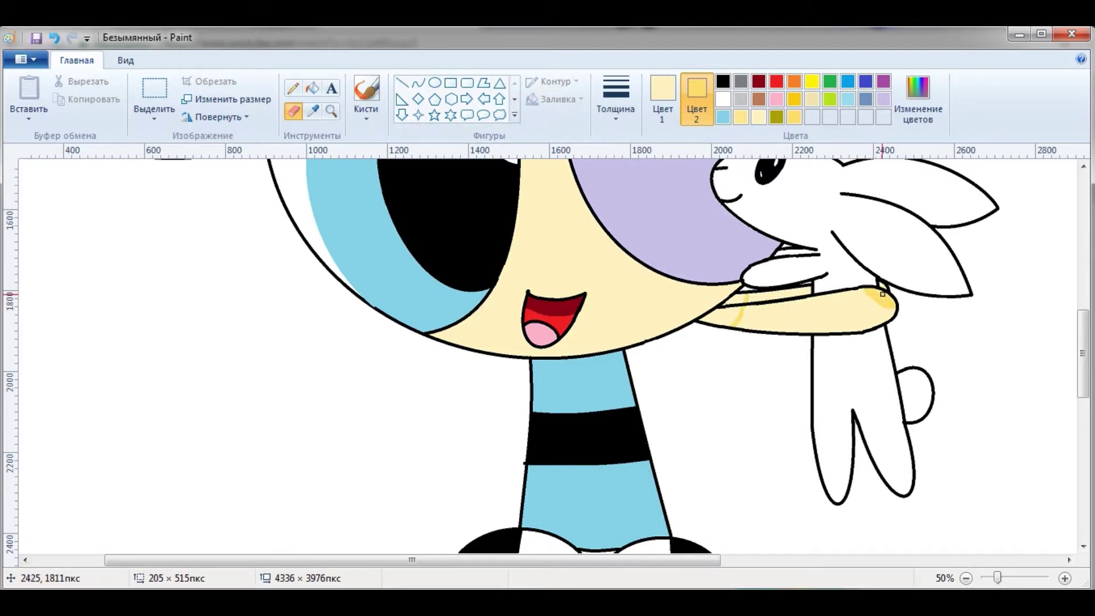
pyautogui.click(318, 89)
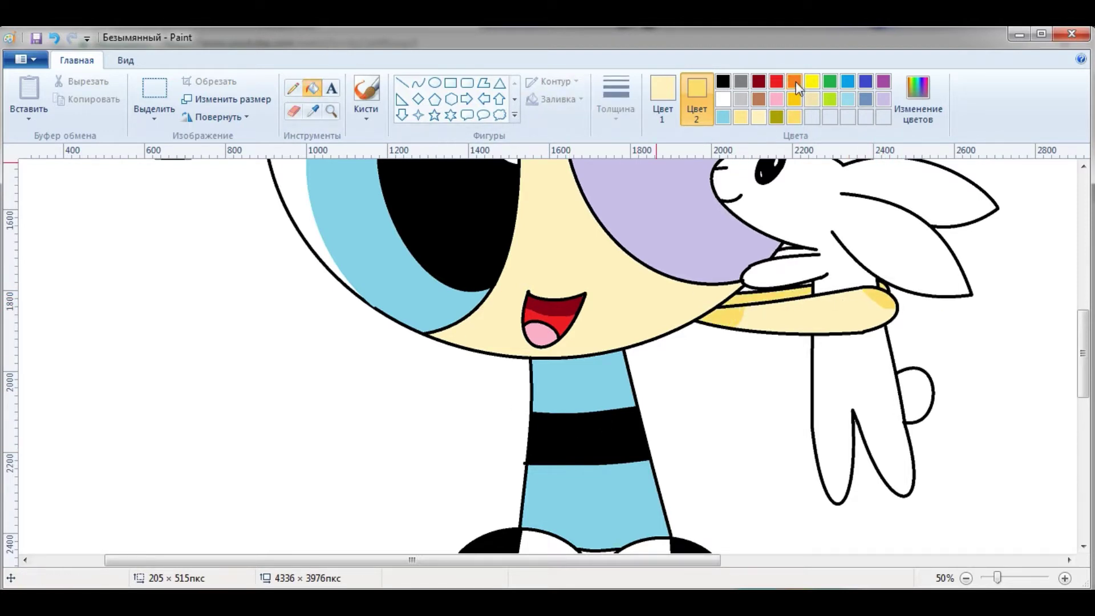
# Mix a darker blue as the second colour and shade the dress below the face and along the hem above the feet
pyautogui.click(690, 100)
pyautogui.click(919, 94)
pyautogui.click(384, 424)
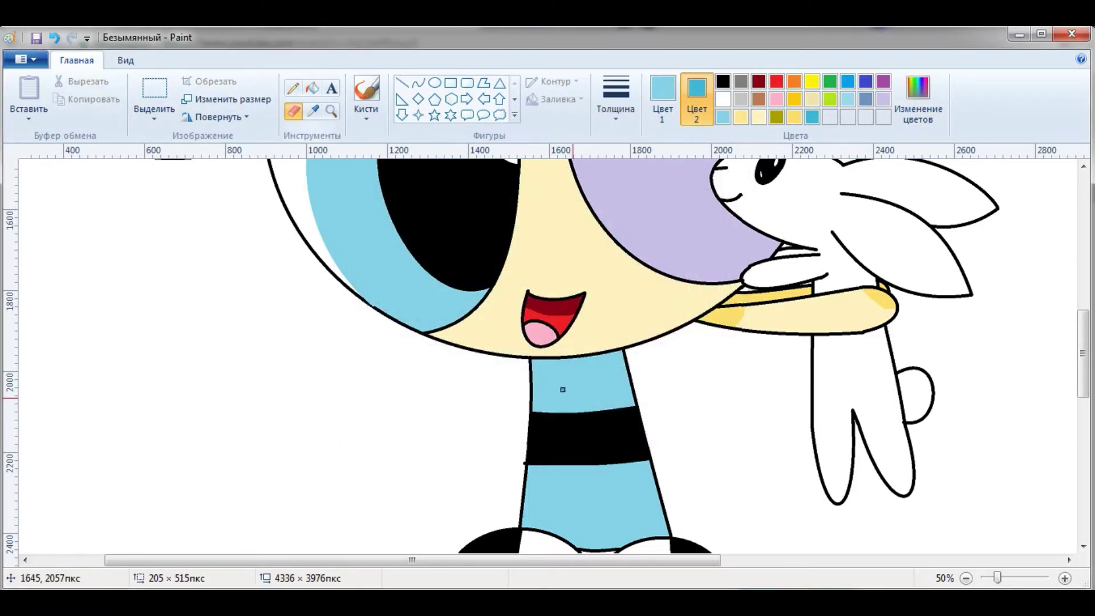
pyautogui.scroll(-3, 513, 370)
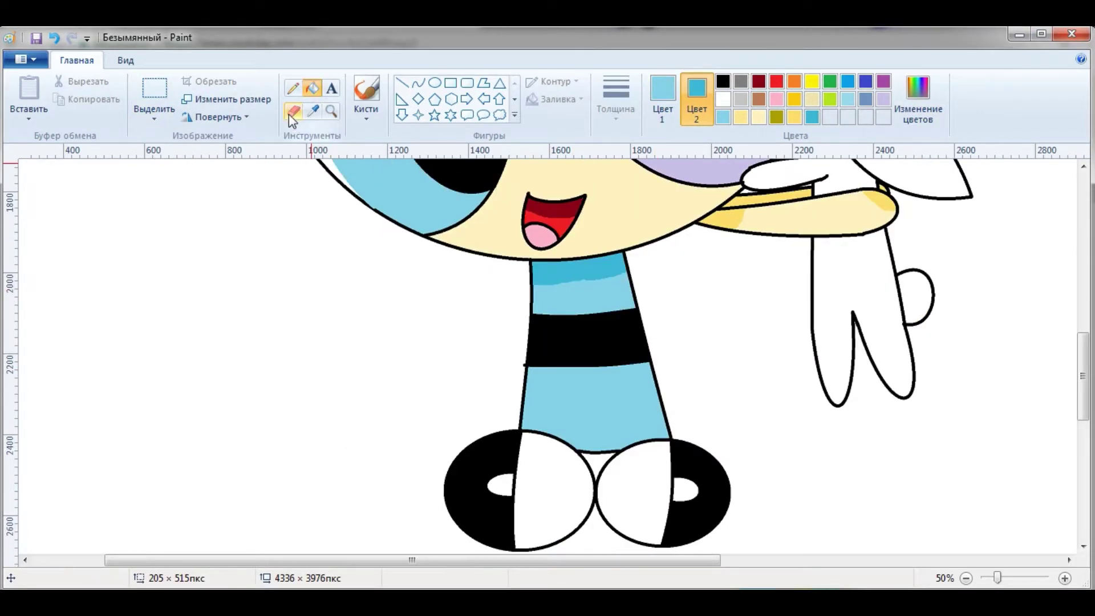
pyautogui.moveTo(525, 405); pyautogui.dragTo(560, 411)
pyautogui.click(311, 90)
pyautogui.click(618, 433)
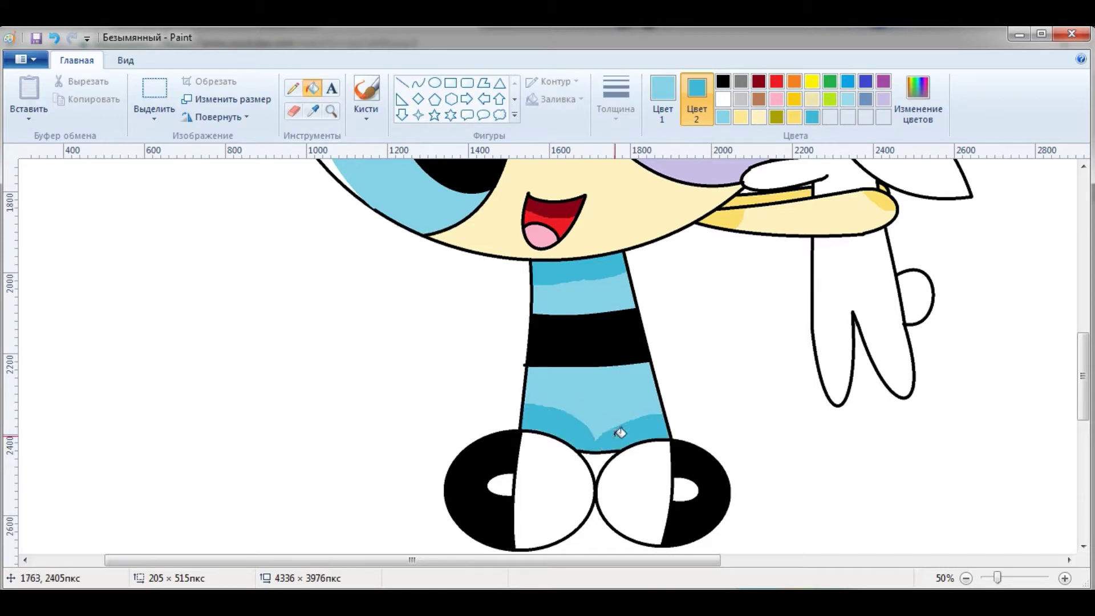
# Shade the top of the open eye's iris under the fringe and the small sliver above the pupil with the darker blue
pyautogui.scroll(9, 618, 432)
pyautogui.click(297, 112)
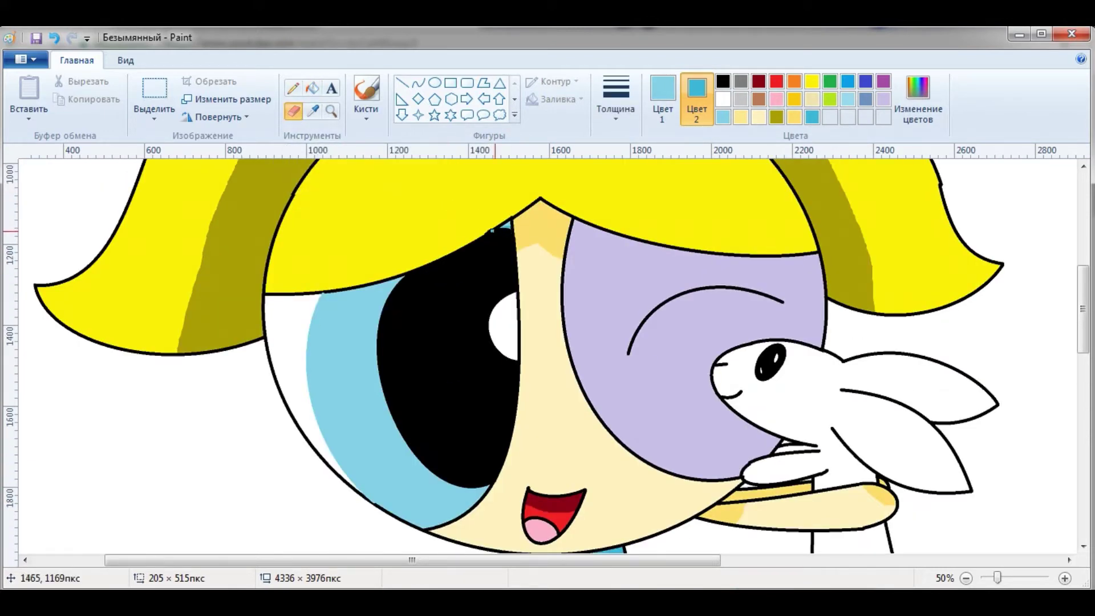
pyautogui.moveTo(502, 230); pyautogui.dragTo(509, 225)
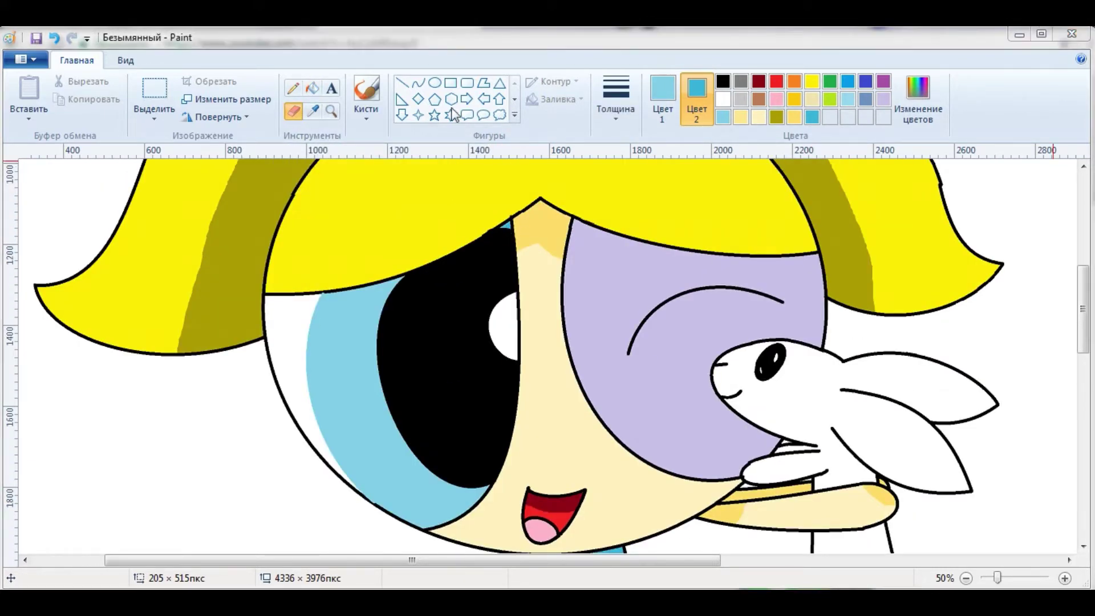
pyautogui.rightClick(355, 299)
# Mix a darker lavender as the second colour and shade the top of the closed eye along the fringe
pyautogui.click(883, 98)
pyautogui.click(917, 100)
pyautogui.click(384, 426)
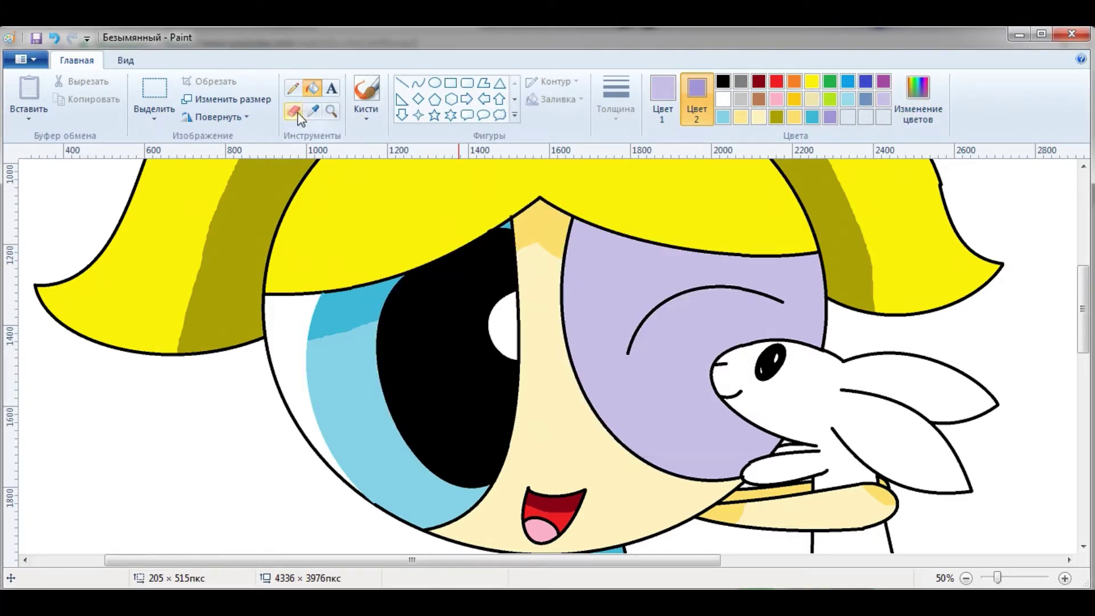
pyautogui.click(311, 88)
pyautogui.rightClick(685, 263)
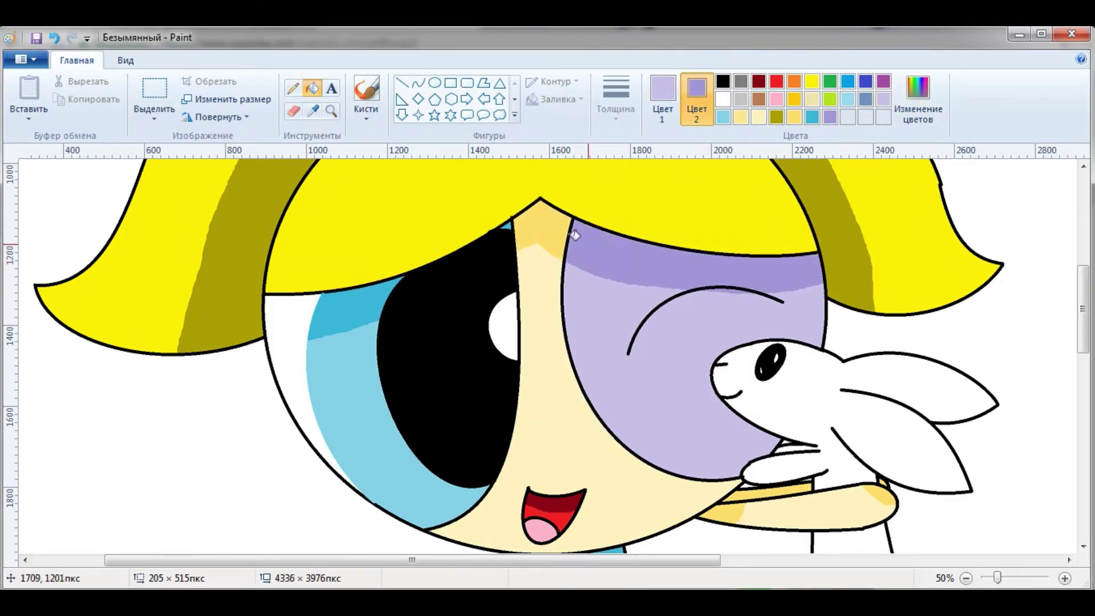
# Shade the top of the open eye's white and the small gap under the dress hem with light lavender, using white as the first colour
pyautogui.click(663, 97)
pyautogui.click(723, 98)
pyautogui.click(883, 99)
pyautogui.click(293, 110)
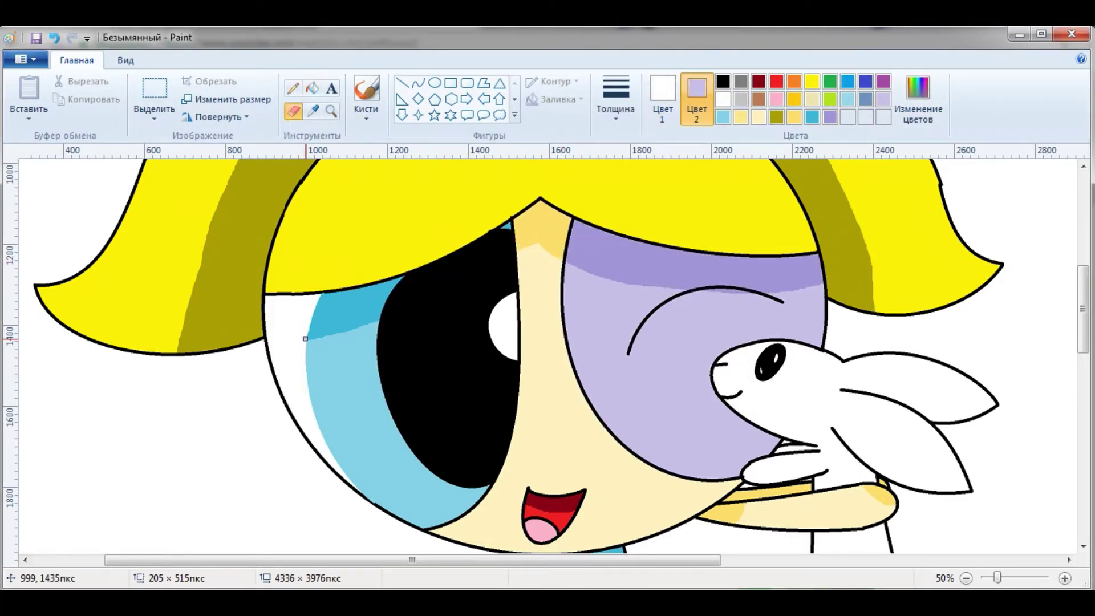
pyautogui.click(311, 89)
pyautogui.scroll(-7, 282, 320)
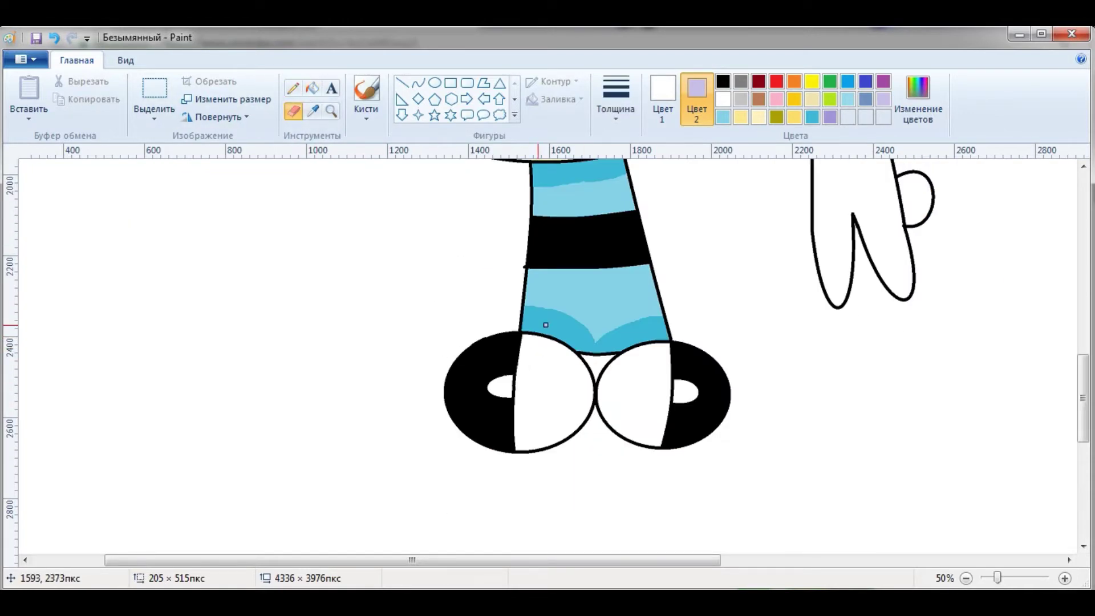
pyautogui.rightClick(595, 361)
# Shade the closed eye around the rabbit's head and paw with the darker lavender, working at 100% zoom
pyautogui.click(331, 110)
pyautogui.rightClick(584, 350)
pyautogui.click(584, 349)
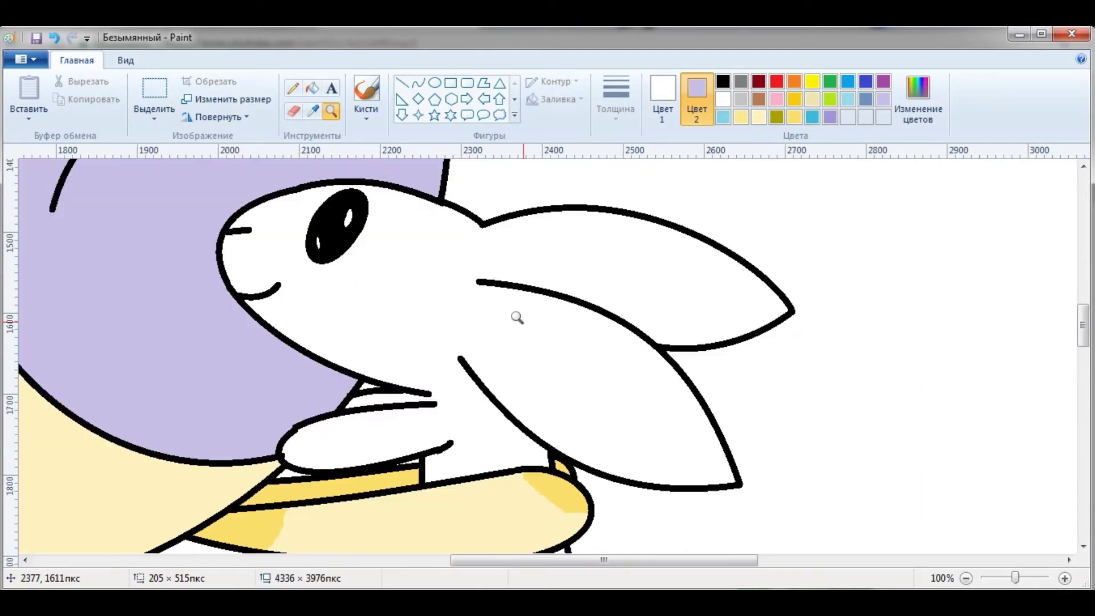
pyautogui.click(662, 97)
pyautogui.click(883, 99)
pyautogui.click(697, 94)
pyautogui.click(830, 117)
pyautogui.click(294, 110)
pyautogui.moveTo(240, 461)
pyautogui.mouseDown()
pyautogui.moveTo(286, 388)
pyautogui.moveTo(172, 267)
pyautogui.moveTo(345, 153)
pyautogui.mouseUp()
pyautogui.click(311, 88)
pyautogui.rightClick(208, 251)
# Shade the face next to the rabbit's paw with the darker skin shade, using the pale skin tone as the first colour
pyautogui.click(662, 97)
pyautogui.click(759, 117)
pyautogui.click(697, 95)
pyautogui.click(740, 117)
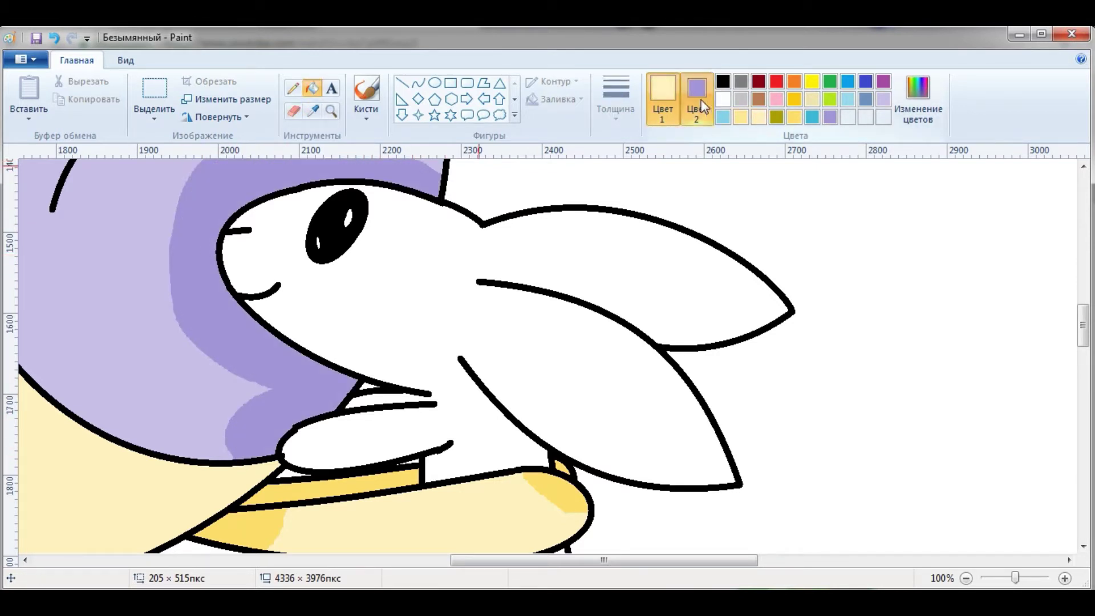
pyautogui.click(293, 110)
pyautogui.click(312, 88)
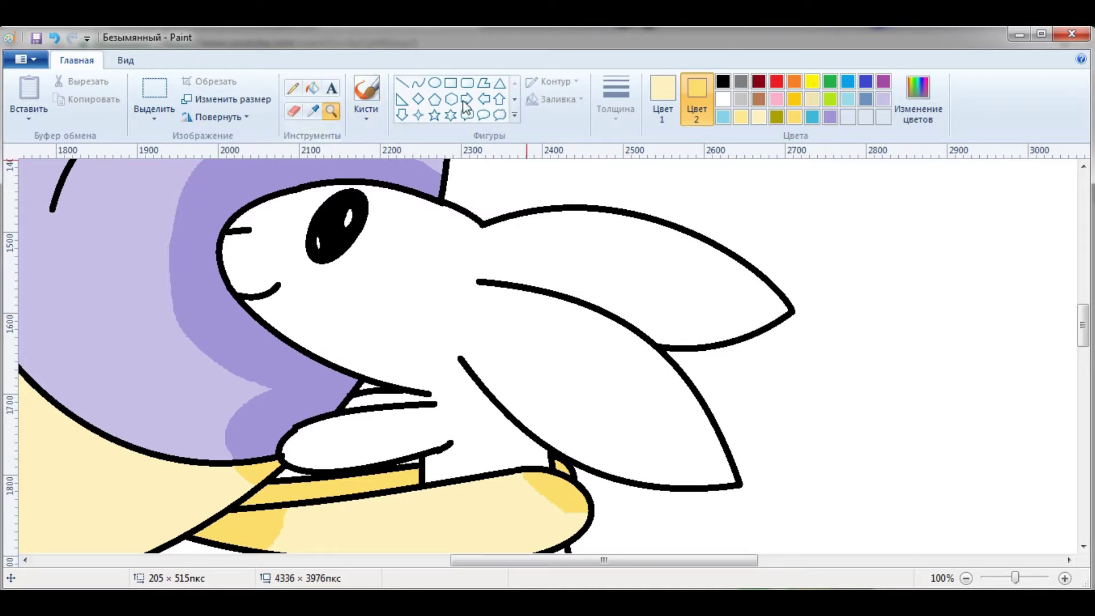
# Outline shadows on the rabbit's rear ear and beneath its front ear in light lavender, with white as the first colour
pyautogui.click(662, 97)
pyautogui.click(724, 99)
pyautogui.click(696, 94)
pyautogui.click(883, 100)
pyautogui.click(293, 110)
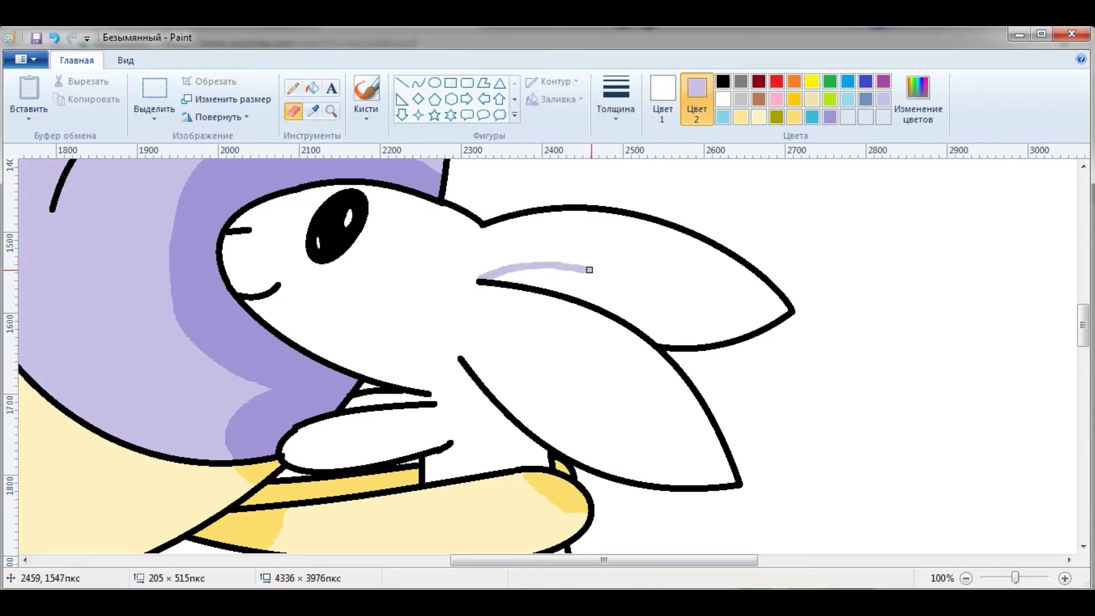
pyautogui.moveTo(589, 269); pyautogui.dragTo(759, 364)
# Shade the base of the rabbit's tail and the lower part of its leg nearer the girl with light lavender
pyautogui.scroll(-5, 469, 416)
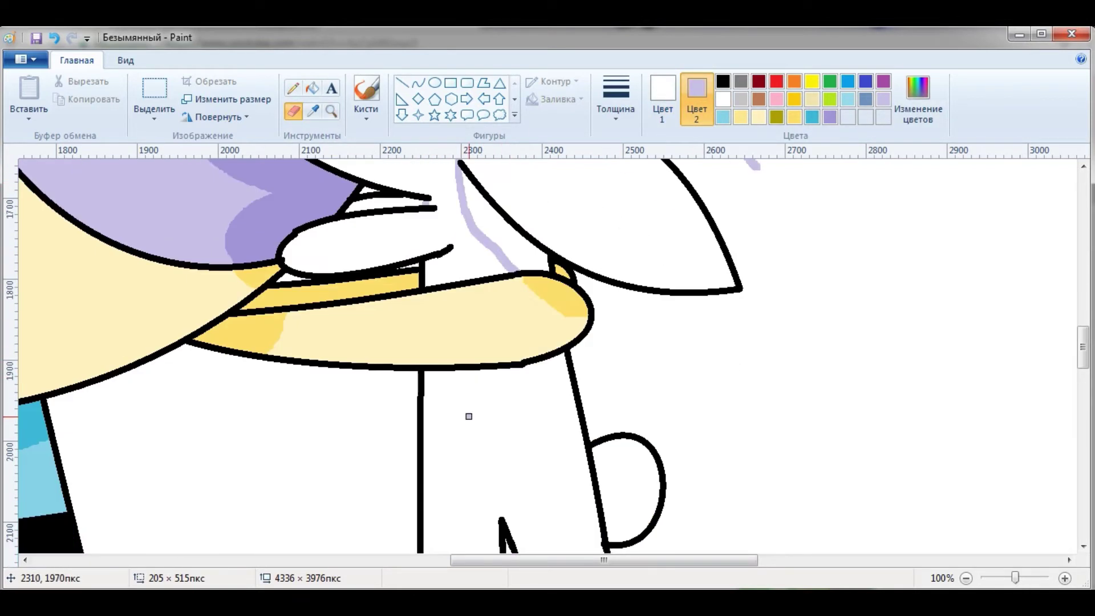
pyautogui.moveTo(606, 345); pyautogui.dragTo(616, 408)
pyautogui.click(53, 40)
pyautogui.scroll(-2, 502, 324)
pyautogui.moveTo(502, 324); pyautogui.dragTo(464, 410)
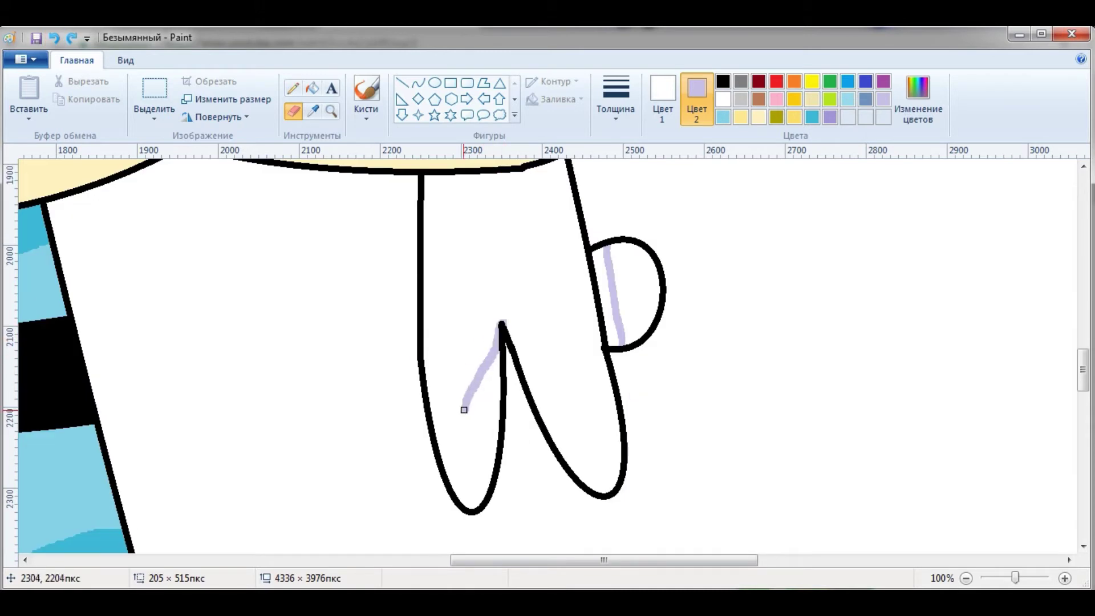
pyautogui.click(55, 40)
pyautogui.moveTo(502, 327)
pyautogui.mouseDown()
pyautogui.moveTo(464, 447)
pyautogui.moveTo(435, 456)
pyautogui.mouseUp()
pyautogui.click(312, 87)
pyautogui.click(479, 428)
pyautogui.click(599, 297)
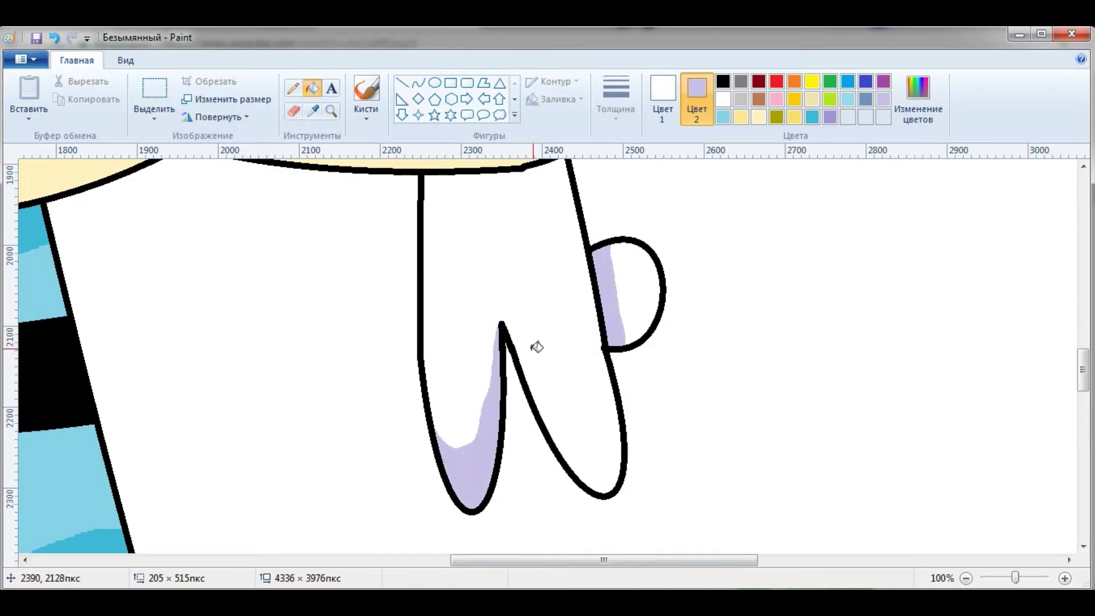
# Fill the outlined shadows on the rabbit's rear ear and beneath its head and front ear with light lavender
pyautogui.scroll(4, 503, 368)
pyautogui.scroll(3, 503, 368)
pyautogui.click(631, 310)
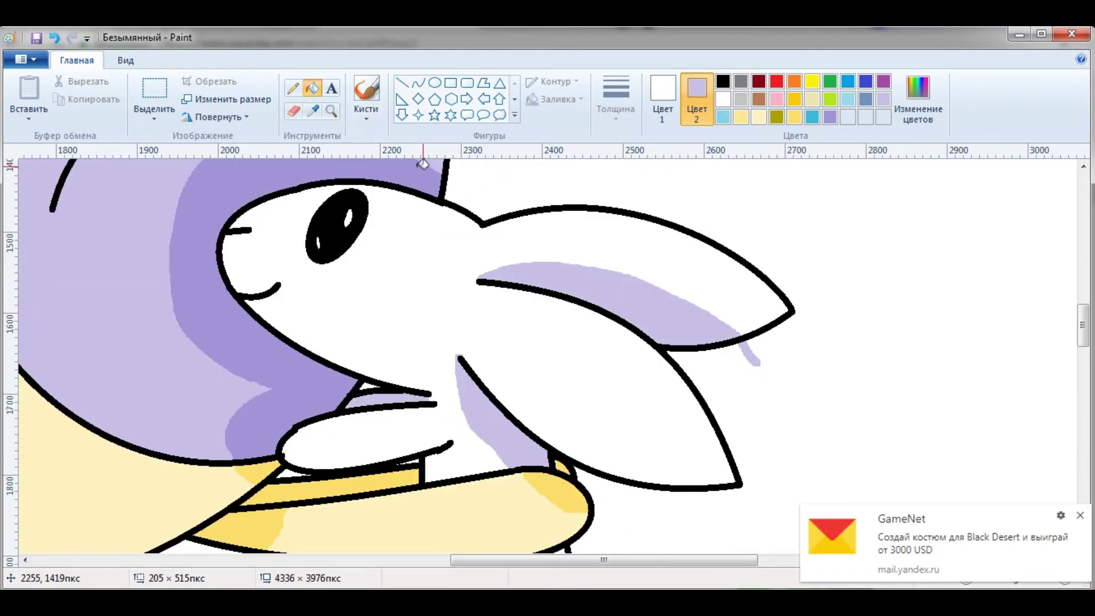
# With white as the second colour, widen the canvas to 8824 px and move the whole drawing to its right end
pyautogui.click(723, 100)
pyautogui.click(330, 110)
pyautogui.rightClick(288, 312)
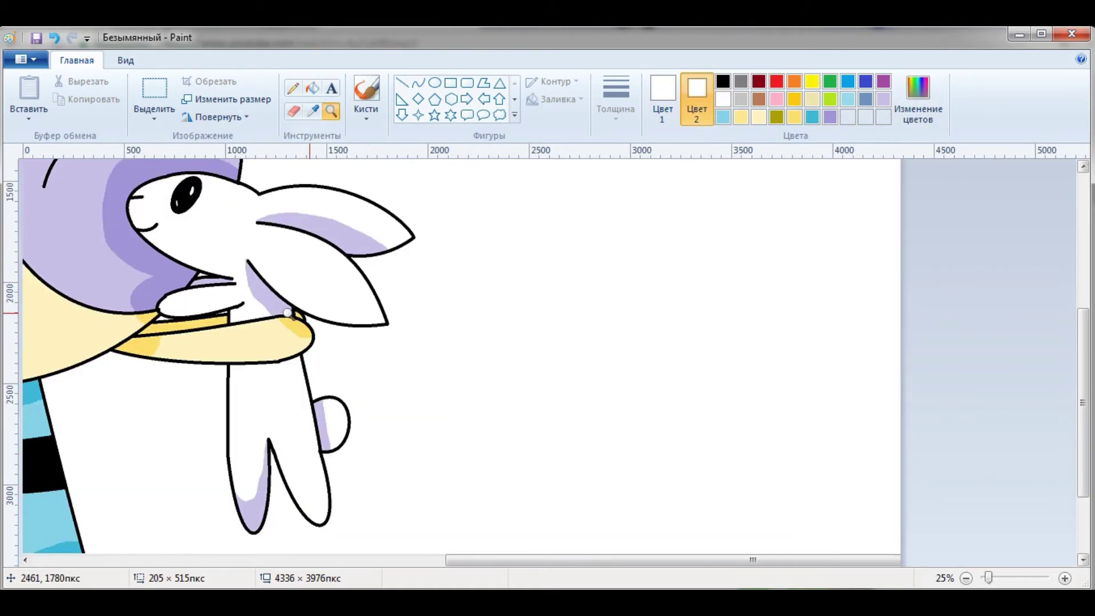
pyautogui.rightClick(288, 313)
pyautogui.click(154, 91)
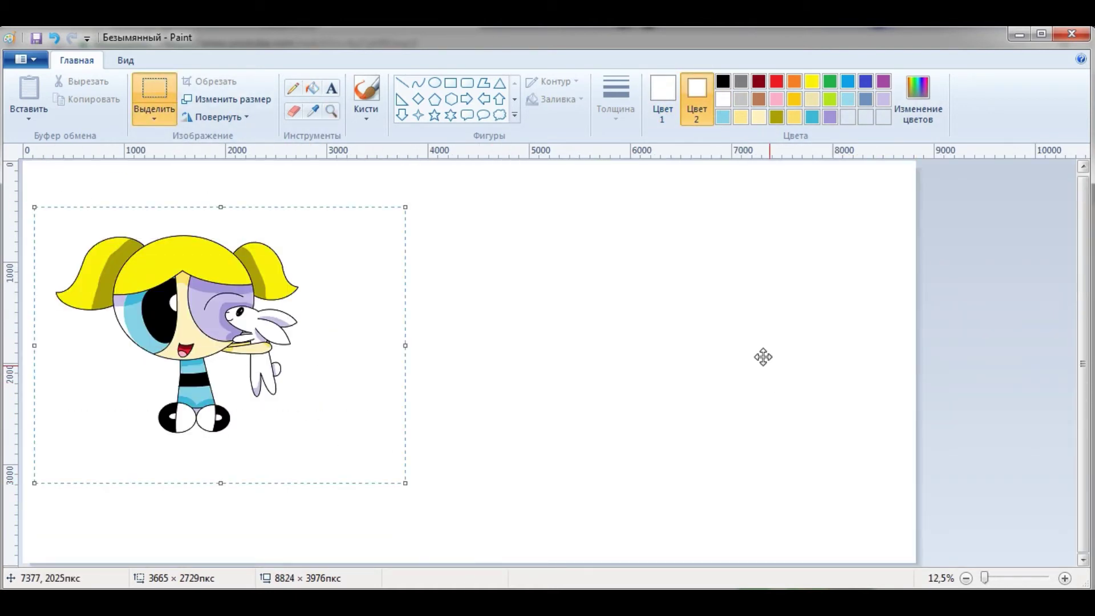
pyautogui.moveTo(764, 357); pyautogui.dragTo(764, 357)
pyautogui.click(543, 191)
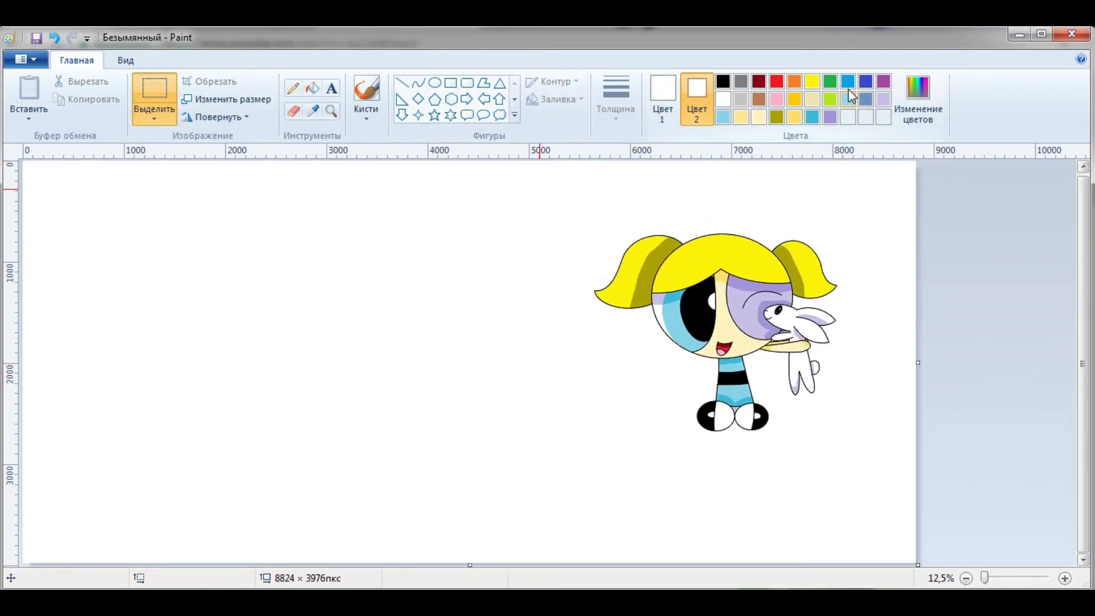
# Define a custom bright sky blue and draw a vertical line in it across the full canvas height, about 4240 px from the left edge
pyautogui.click(918, 97)
pyautogui.click(624, 208)
pyautogui.click(382, 423)
pyautogui.click(402, 83)
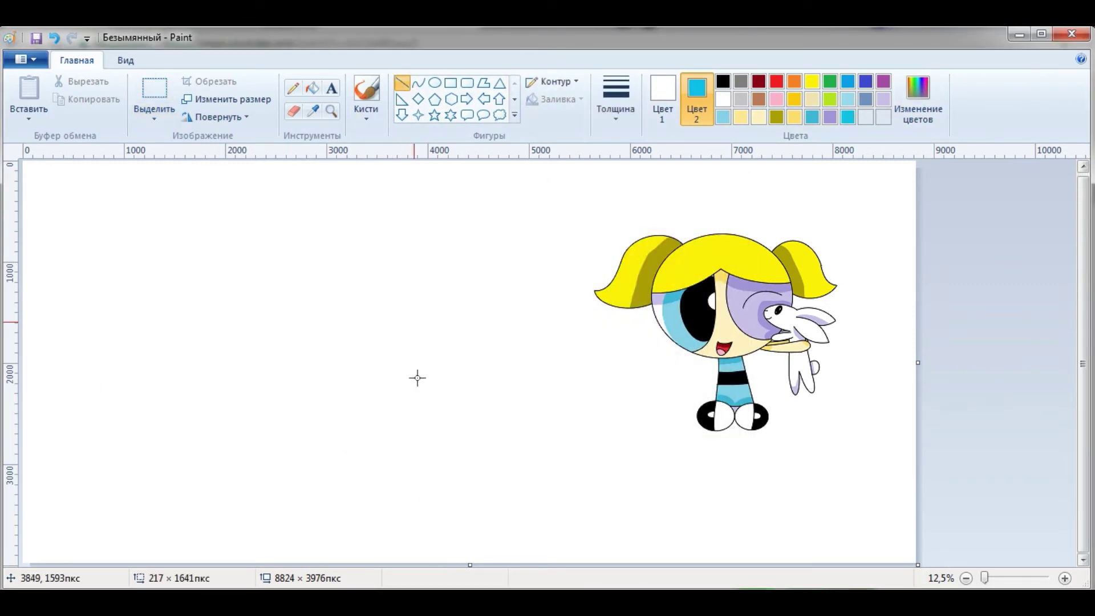
pyautogui.moveTo(401, 137); pyautogui.dragTo(407, 565)
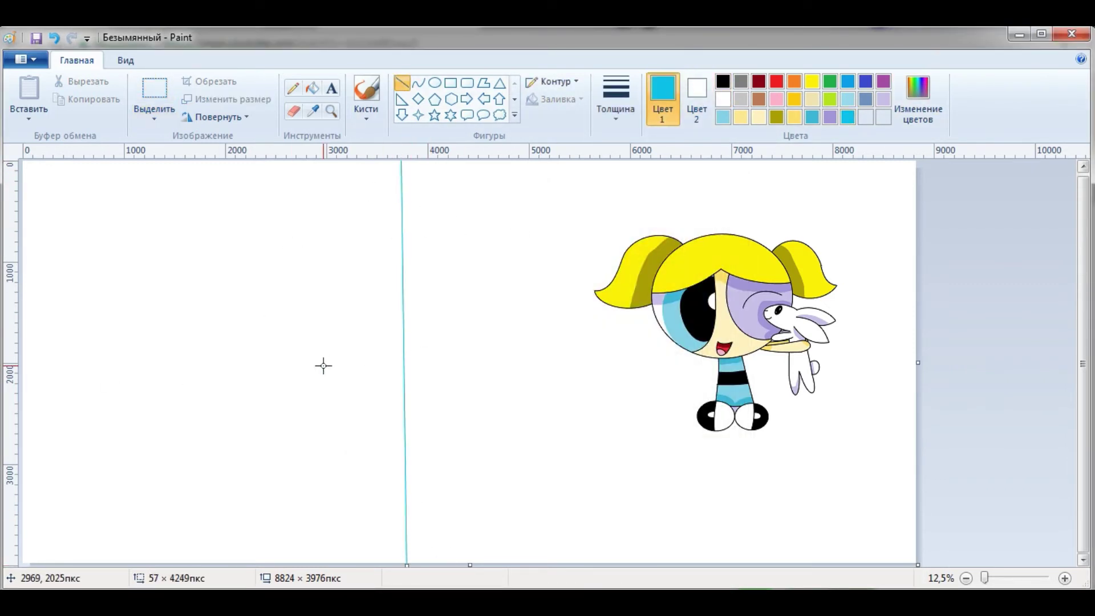
pyautogui.moveTo(404, 341); pyautogui.dragTo(455, 296)
pyautogui.moveTo(456, 523); pyautogui.dragTo(454, 581)
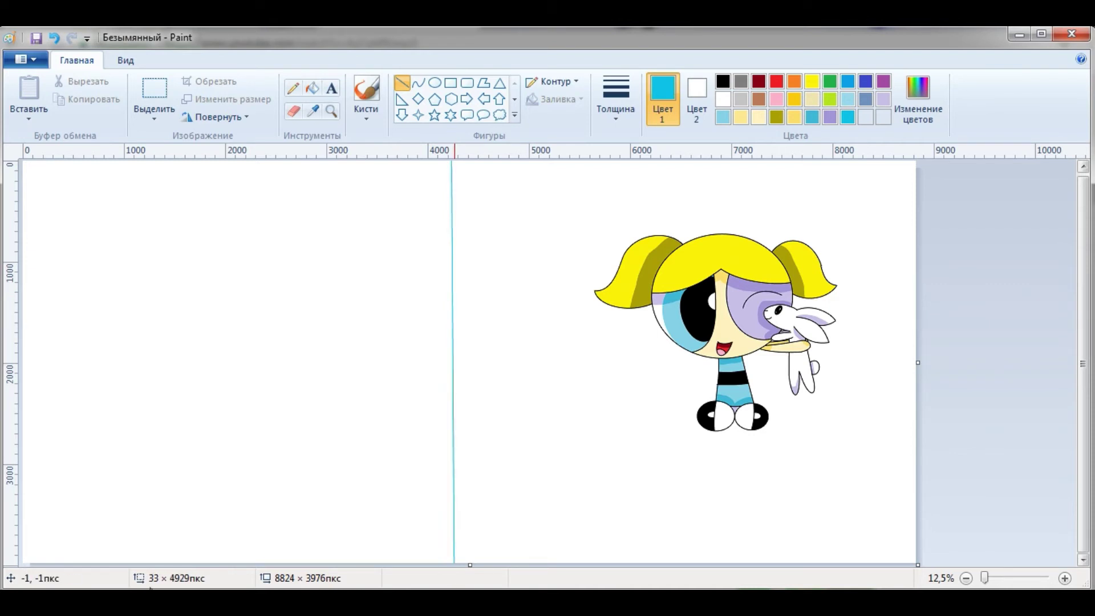
# Draw a large cloud outline of about 4905 × 3441 px in the canvas's lower left corner, partly beyond its edges
pyautogui.click(500, 115)
pyautogui.moveTo(84, 328); pyautogui.dragTo(418, 615)
pyautogui.moveTo(287, 445); pyautogui.dragTo(147, 549)
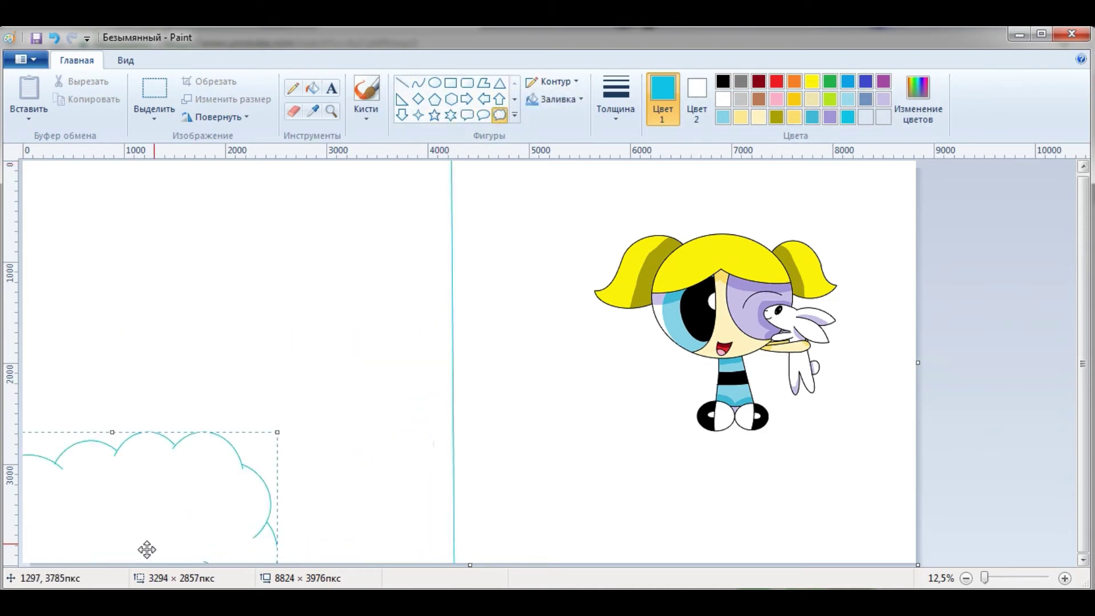
pyautogui.moveTo(278, 432); pyautogui.dragTo(423, 386)
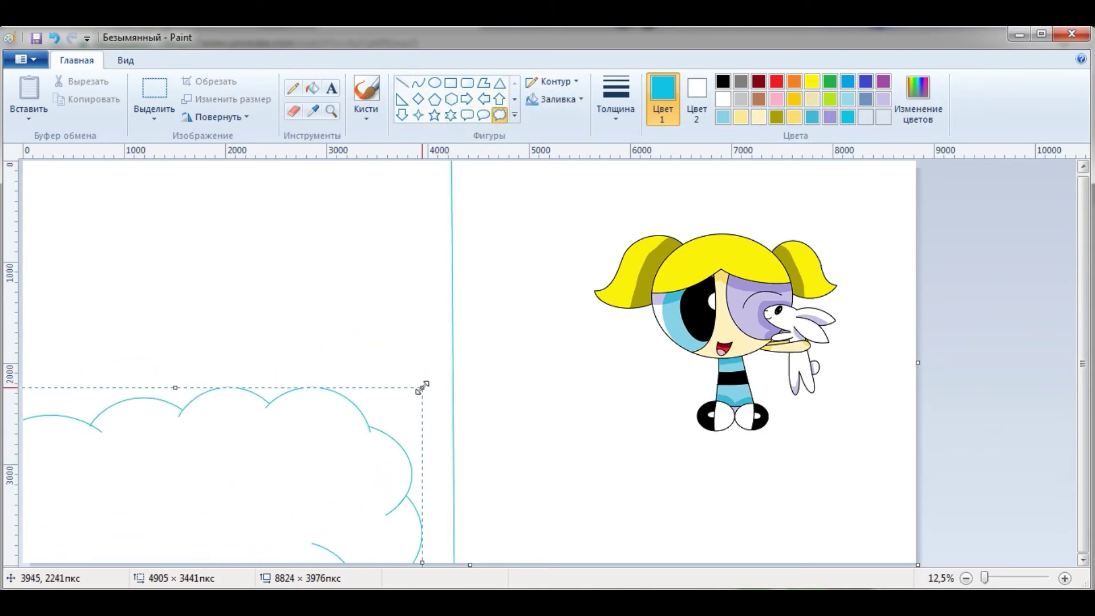
# Draw a small cloud of about 1193 × 777 px over the canvas's upper edge and fill the sky around both clouds bright blue
pyautogui.moveTo(396, 195); pyautogui.dragTo(285, 123)
pyautogui.rightClick(341, 177)
pyautogui.moveTo(391, 227)
pyautogui.click(539, 281)
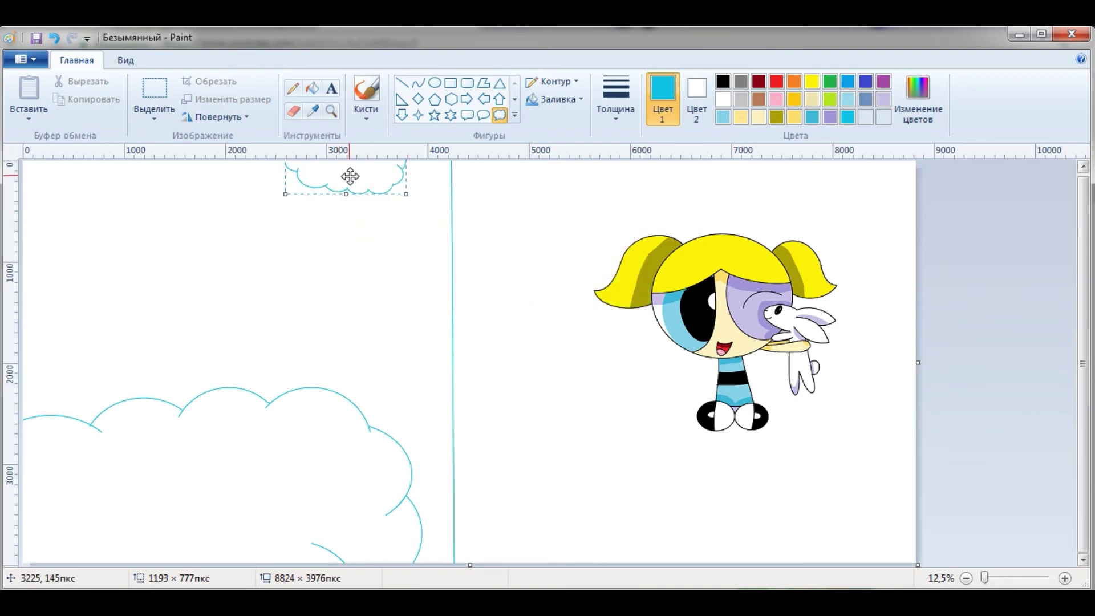
pyautogui.click(313, 89)
pyautogui.click(228, 231)
# Move the girl with the rabbit onto the large cloud, using a transparent selection so the background shows around her
pyautogui.click(154, 97)
pyautogui.moveTo(584, 213); pyautogui.dragTo(851, 456)
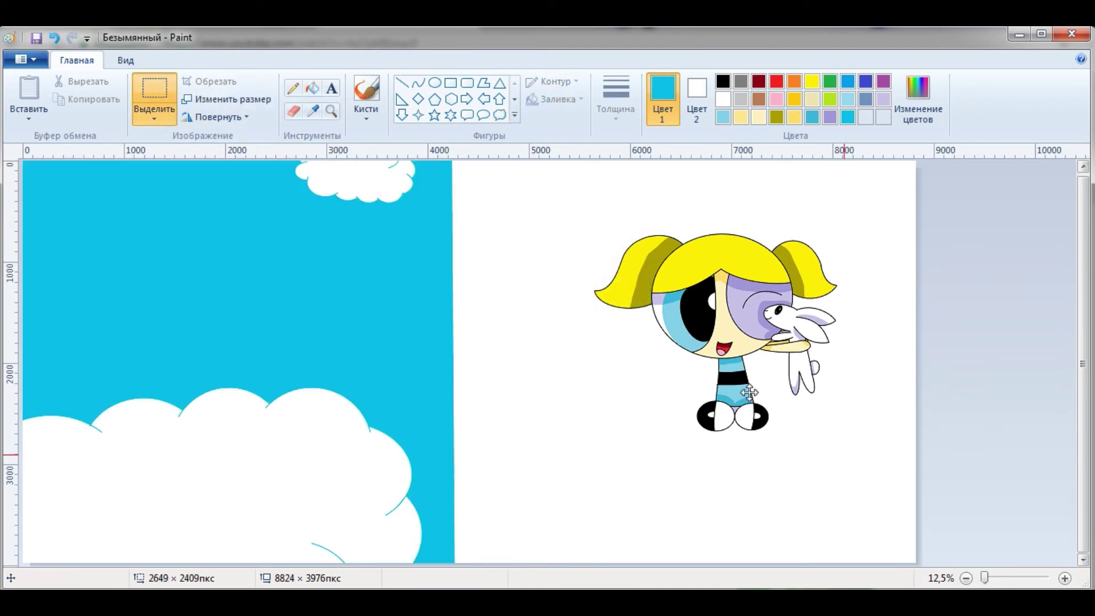
pyautogui.moveTo(771, 353); pyautogui.dragTo(220, 344)
pyautogui.click(154, 118)
pyautogui.click(183, 268)
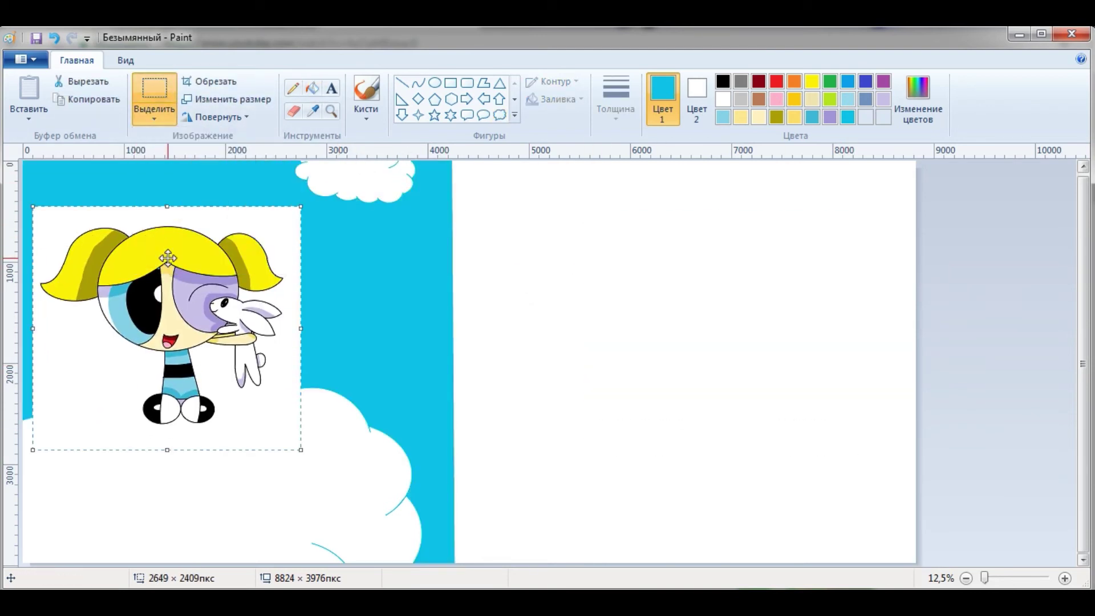
pyautogui.moveTo(174, 279); pyautogui.dragTo(229, 301)
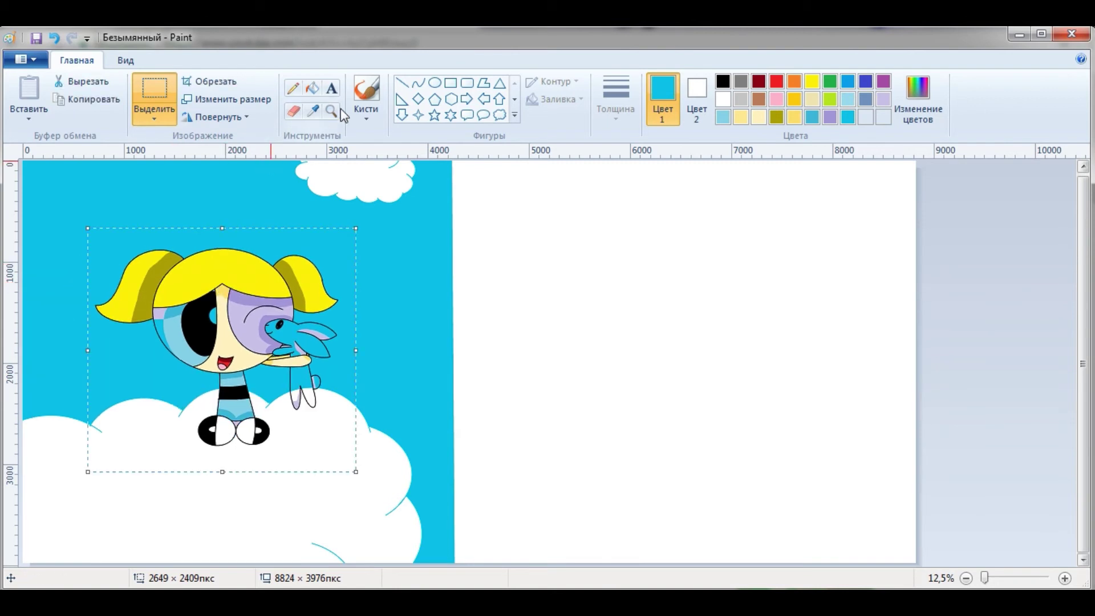
# Fill the white of the girl's open eye and its pupil highlight with white
pyautogui.click(330, 111)
pyautogui.click(224, 349)
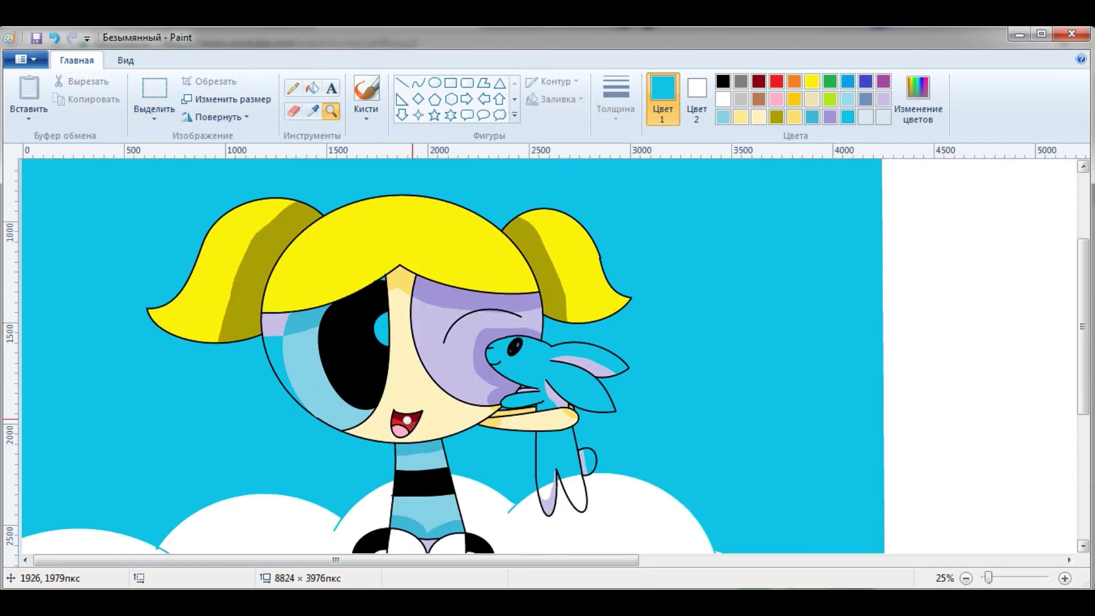
pyautogui.click(312, 87)
pyautogui.click(723, 99)
pyautogui.click(159, 311)
pyautogui.click(265, 268)
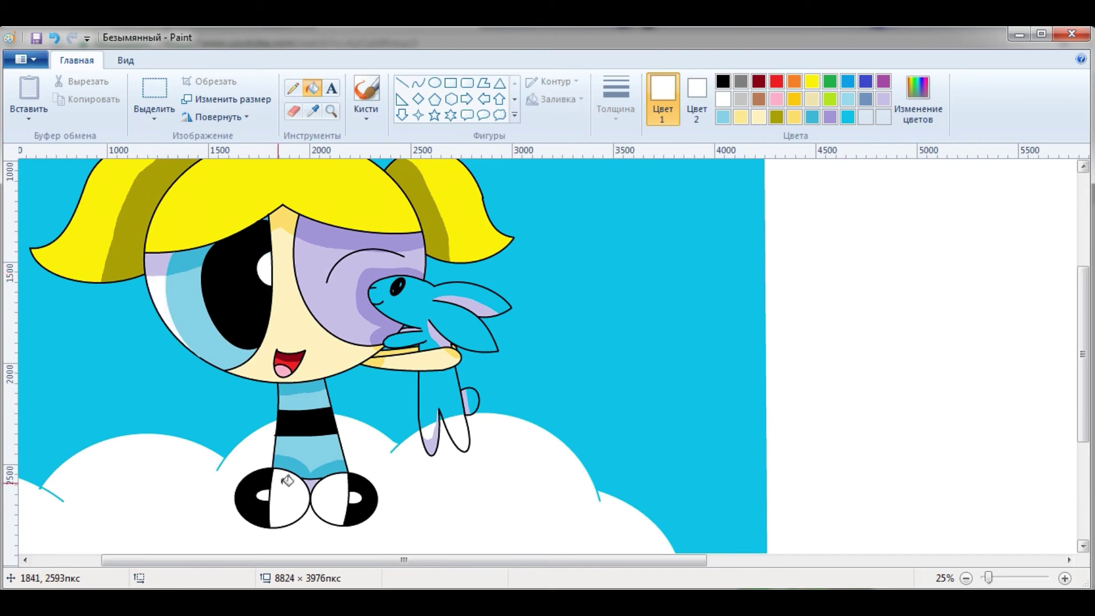
# Fill the rabbit's head, ears, body and tail with white
pyautogui.click(460, 299)
pyautogui.click(438, 399)
pyautogui.click(477, 400)
# Fill the highlights in the rabbit's eye with white, undoing the misplaced fill over the black of the eye
pyautogui.click(330, 110)
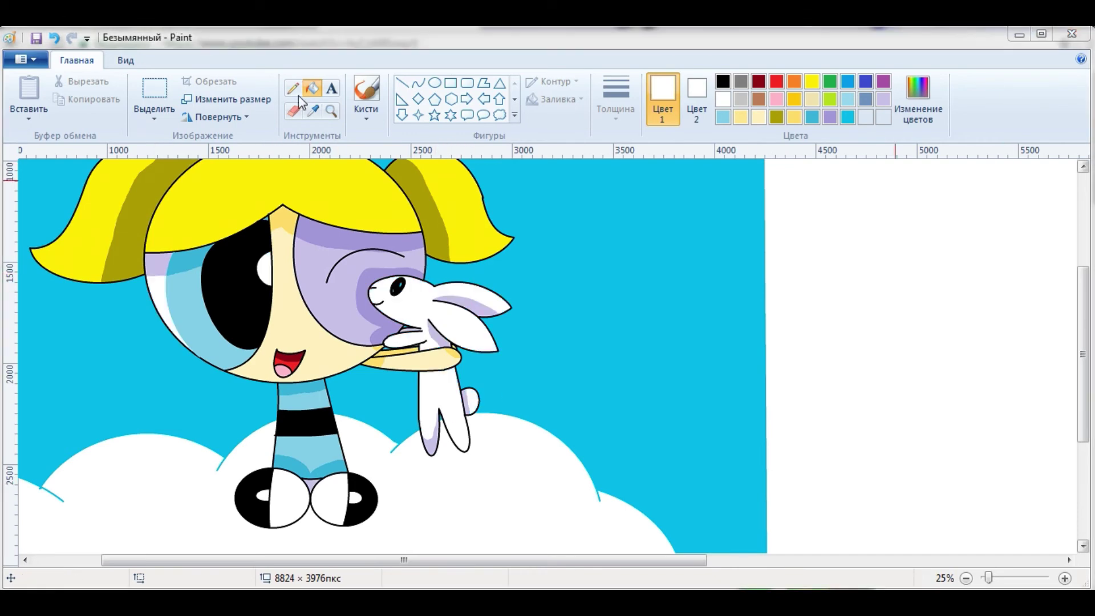
pyautogui.click(482, 337)
pyautogui.click(393, 185)
pyautogui.click(312, 88)
pyautogui.click(639, 473)
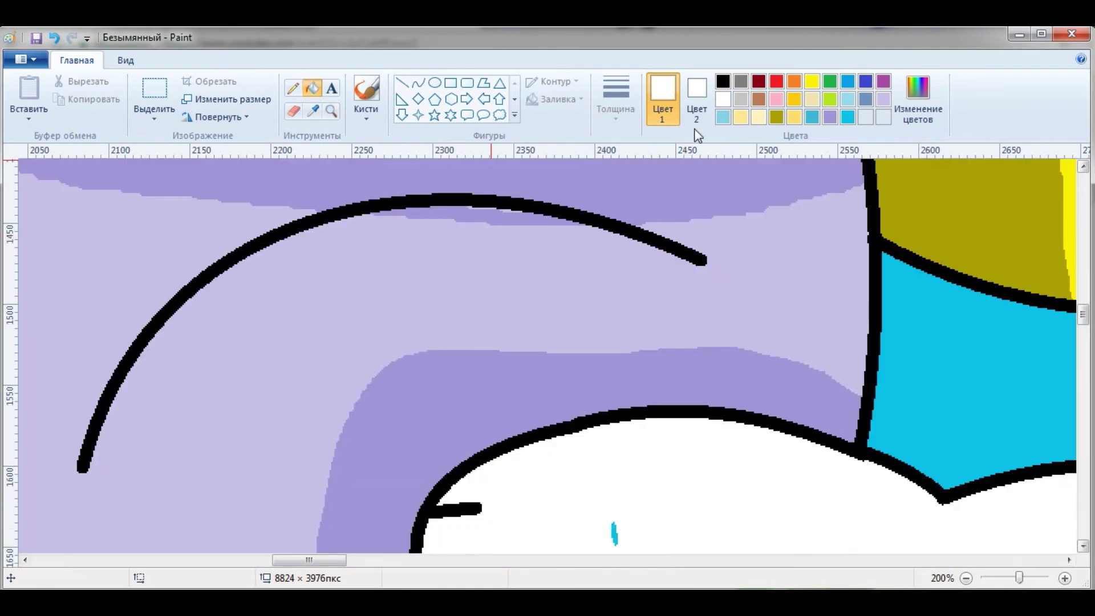
pyautogui.hotkey('ctrl', 'z')
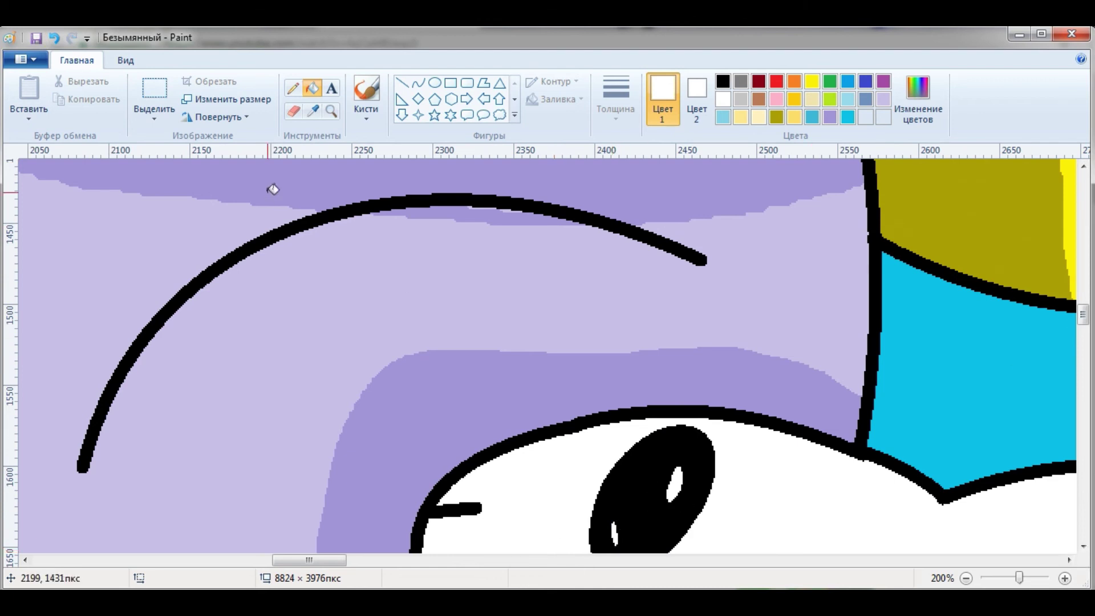
# Reduce the canvas width to 4240 px, cutting off the empty white area beyond the blue background
pyautogui.click(331, 111)
pyautogui.rightClick(274, 222)
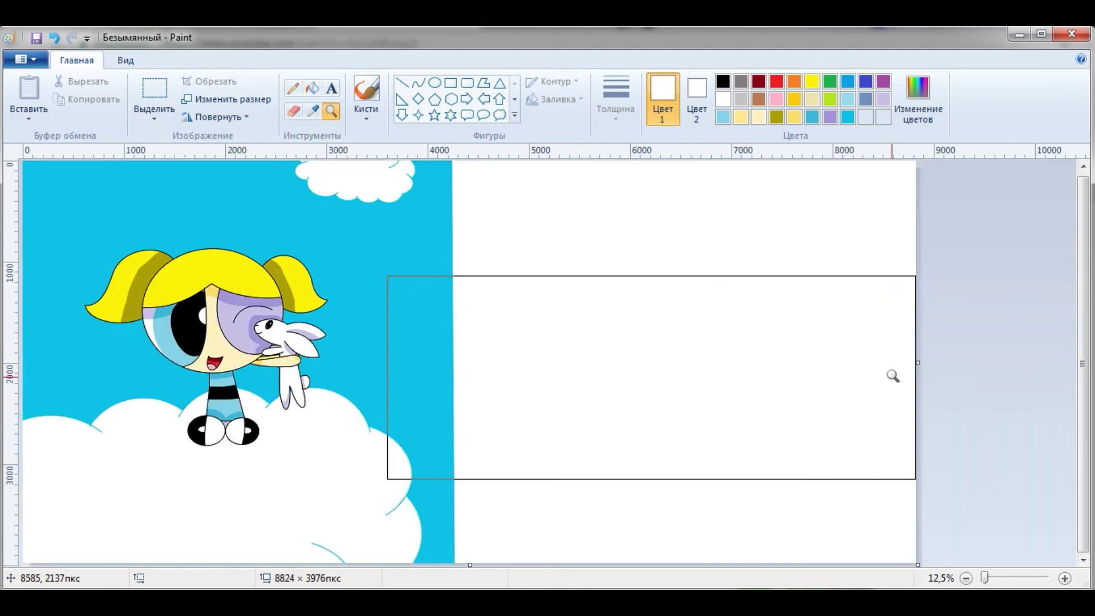
pyautogui.moveTo(918, 362); pyautogui.dragTo(463, 426)
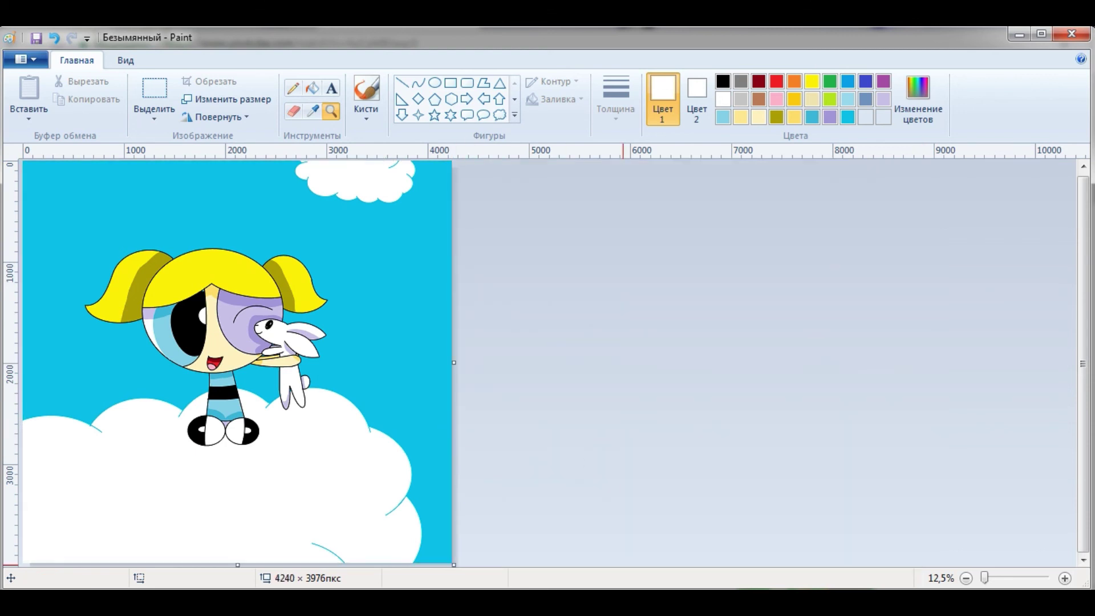